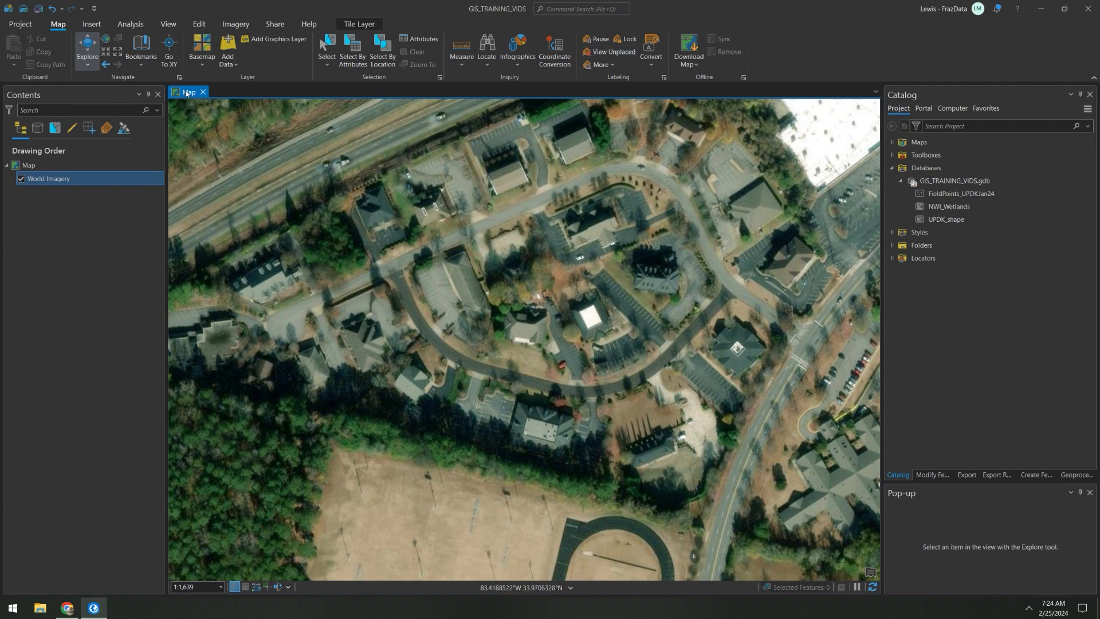
- Rename the map as DataOffload
click(28, 165)
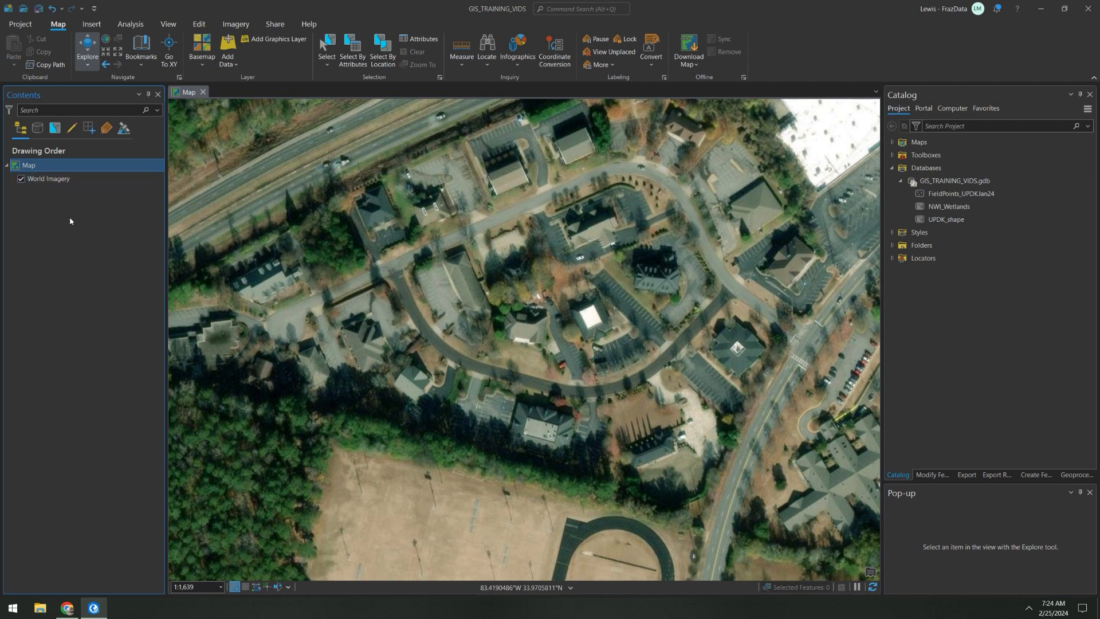
key(F2)
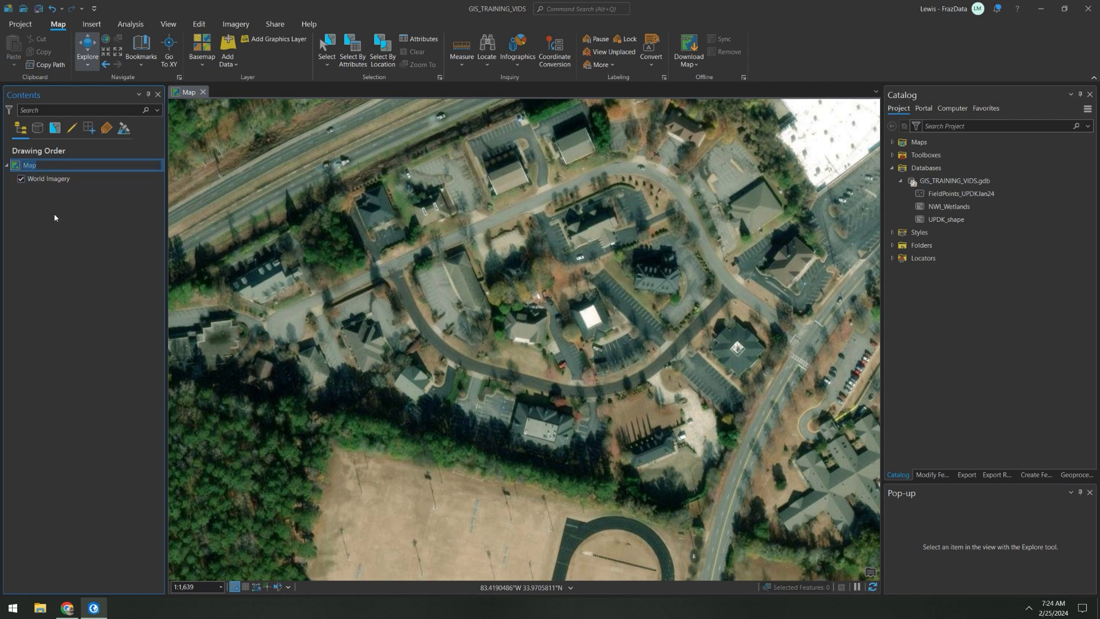
text(DataOffload)
key(Return)
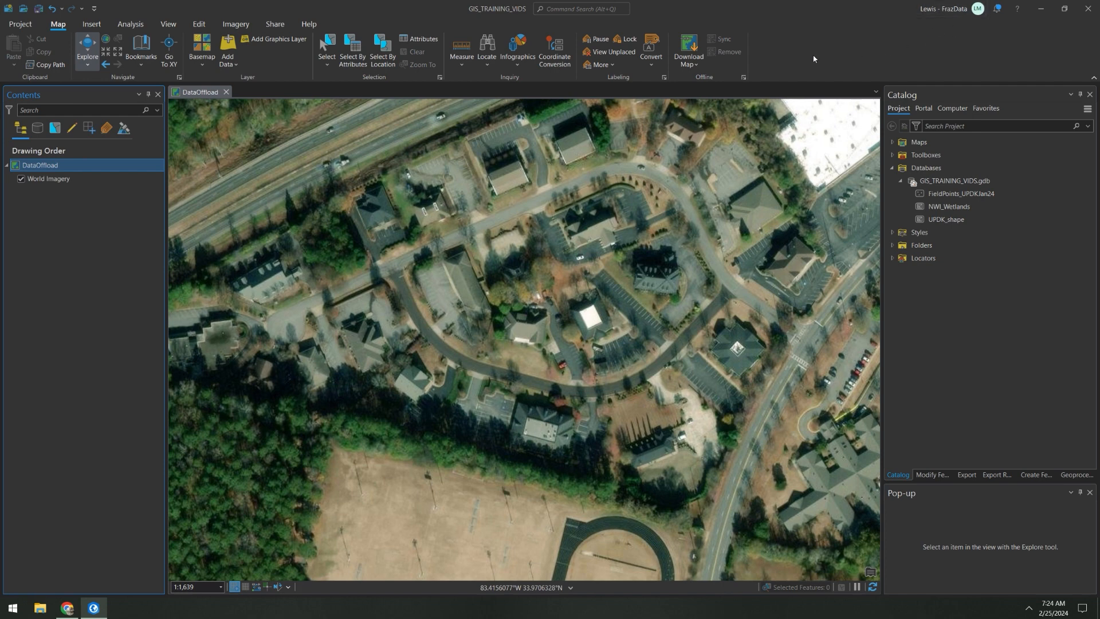
- Start adding data to the DataOffload map and browse to the portal's My Content
right_click(42, 163)
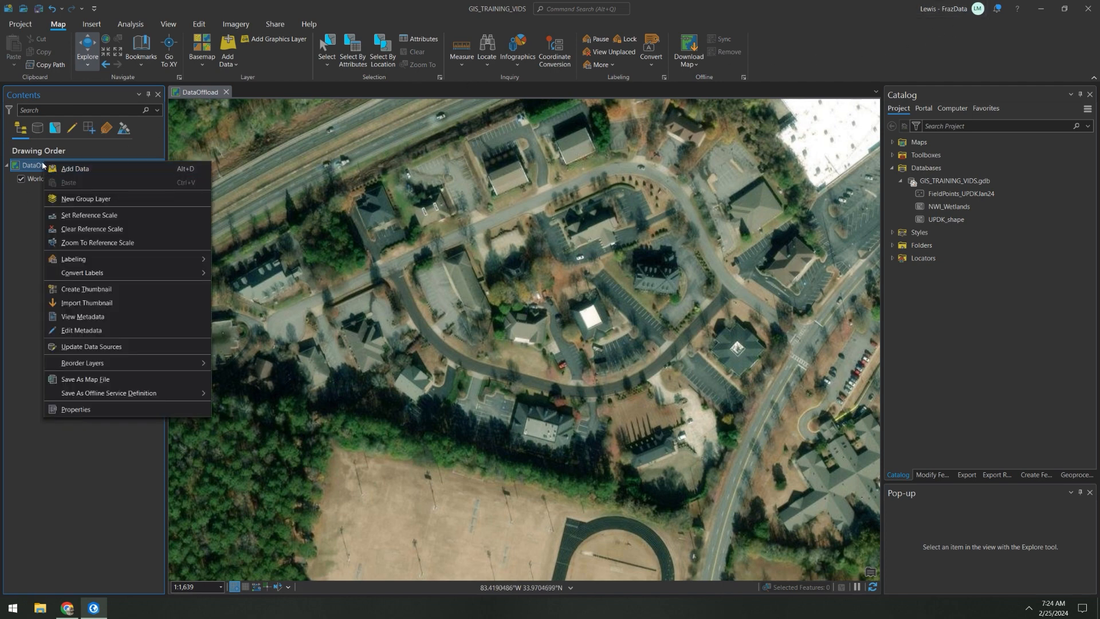
click(36, 178)
click(53, 169)
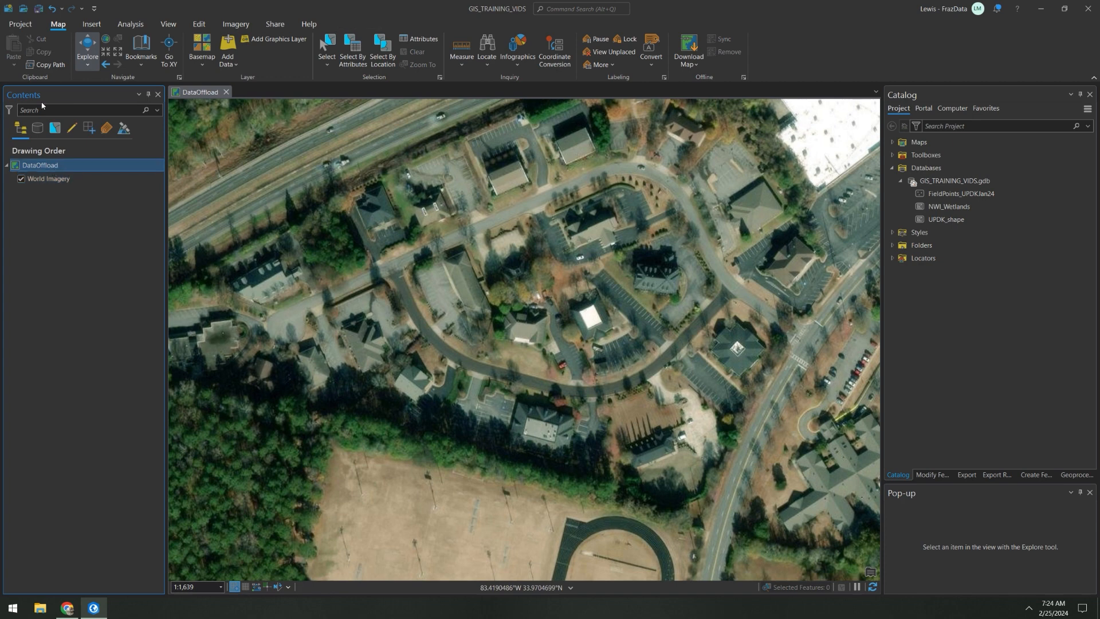
right_click(65, 170)
click(95, 180)
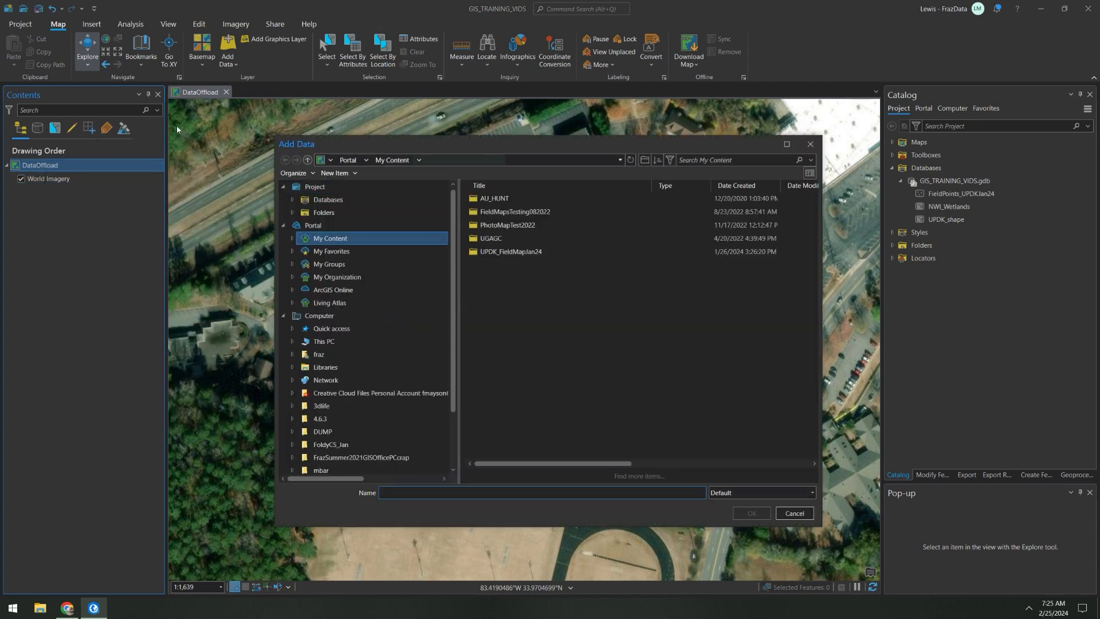
click(283, 225)
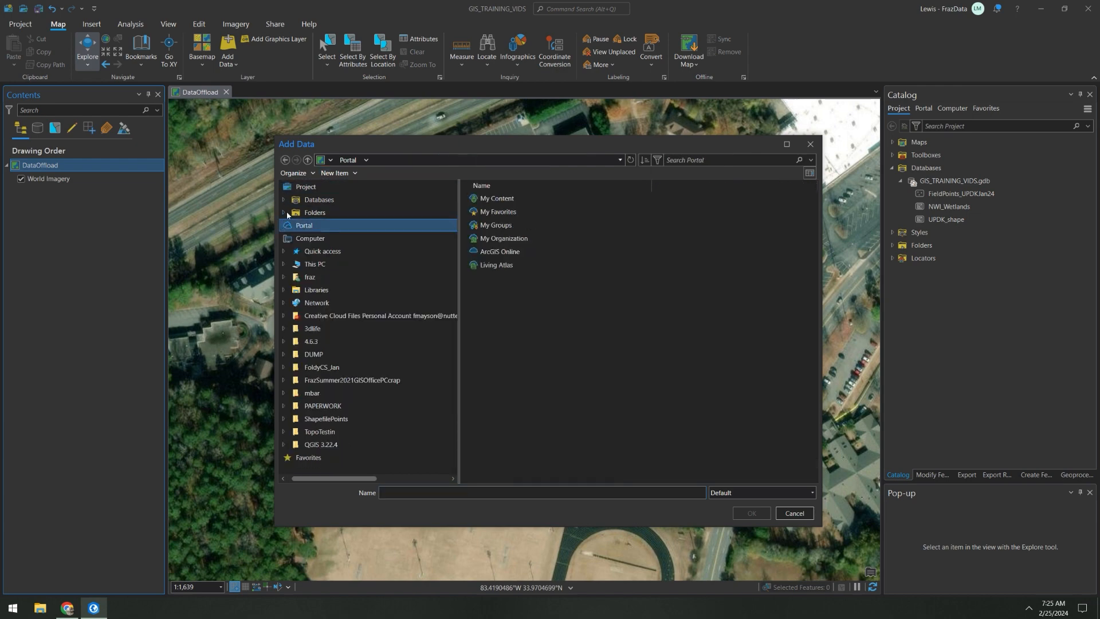
click(283, 213)
click(283, 213)
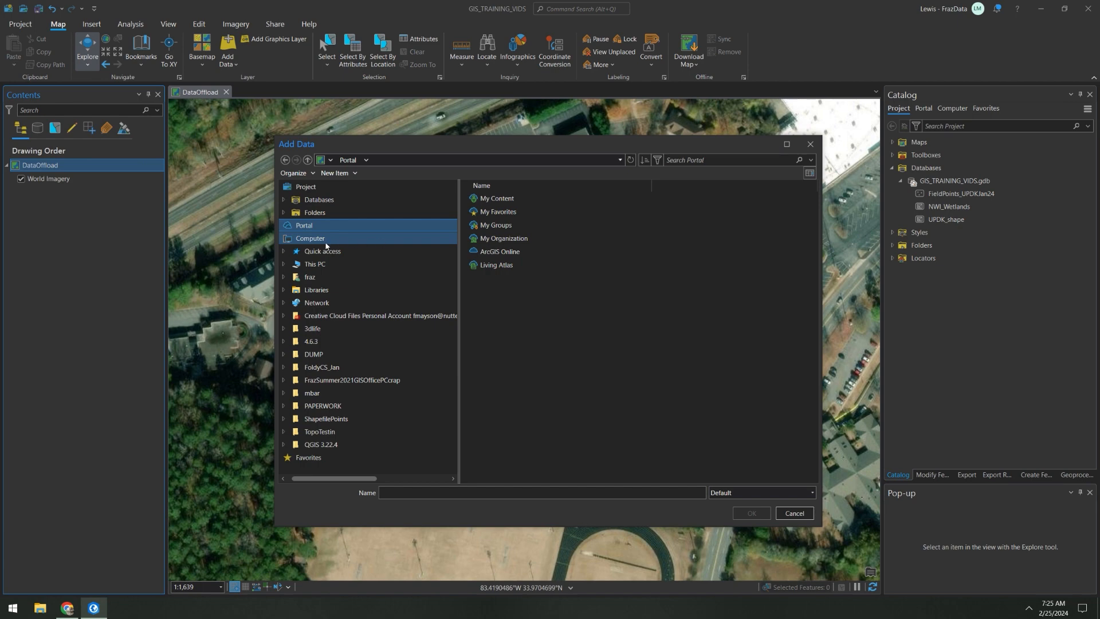
double_click(344, 228)
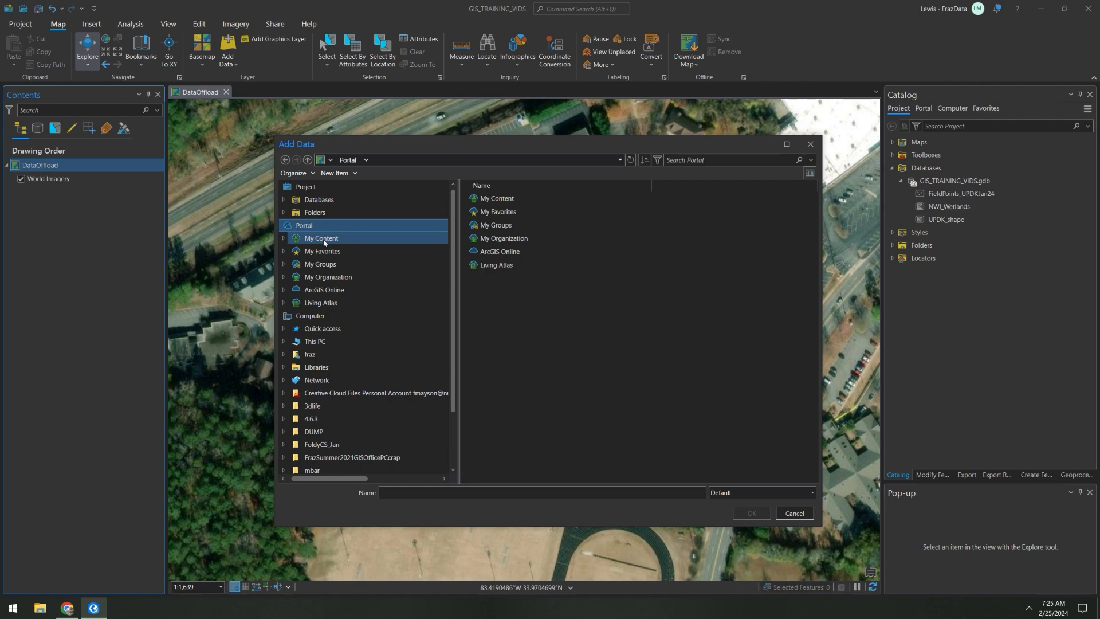
click(324, 242)
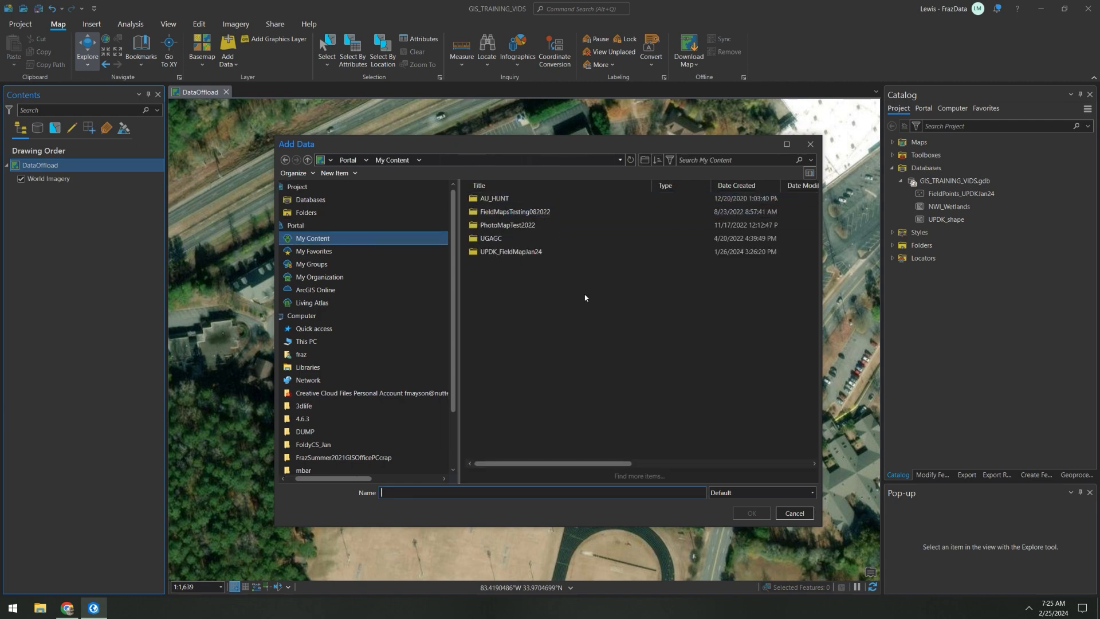
drag(608, 153, 630, 166)
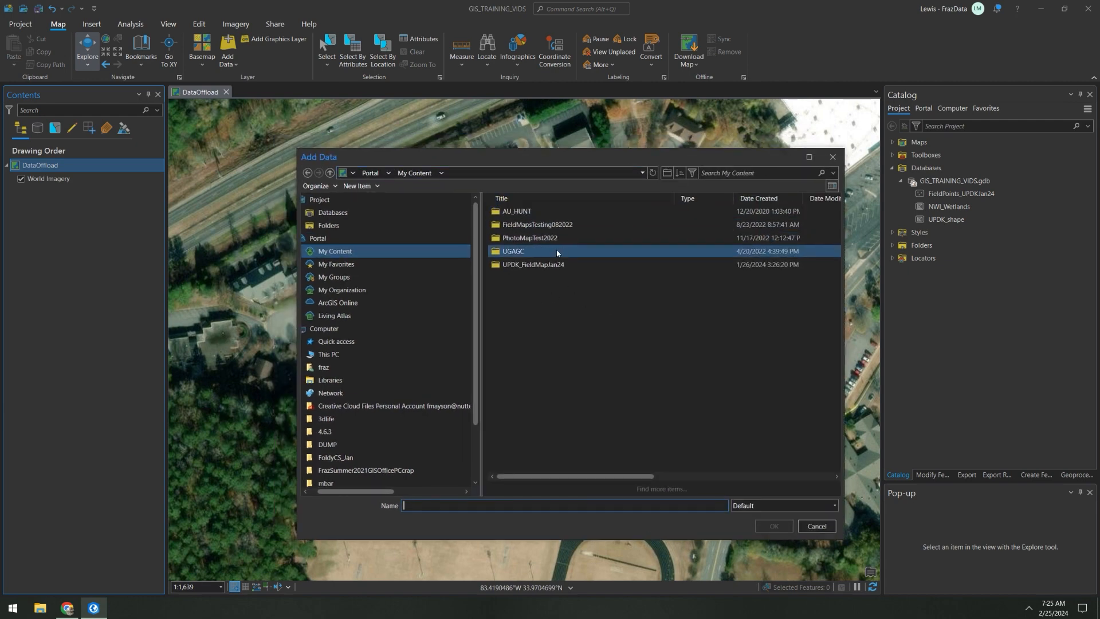
- Add the hosted feature layer FieldMapsTestv1_WFL1 from the FieldMapsTesting082022 folder to the map
click(526, 224)
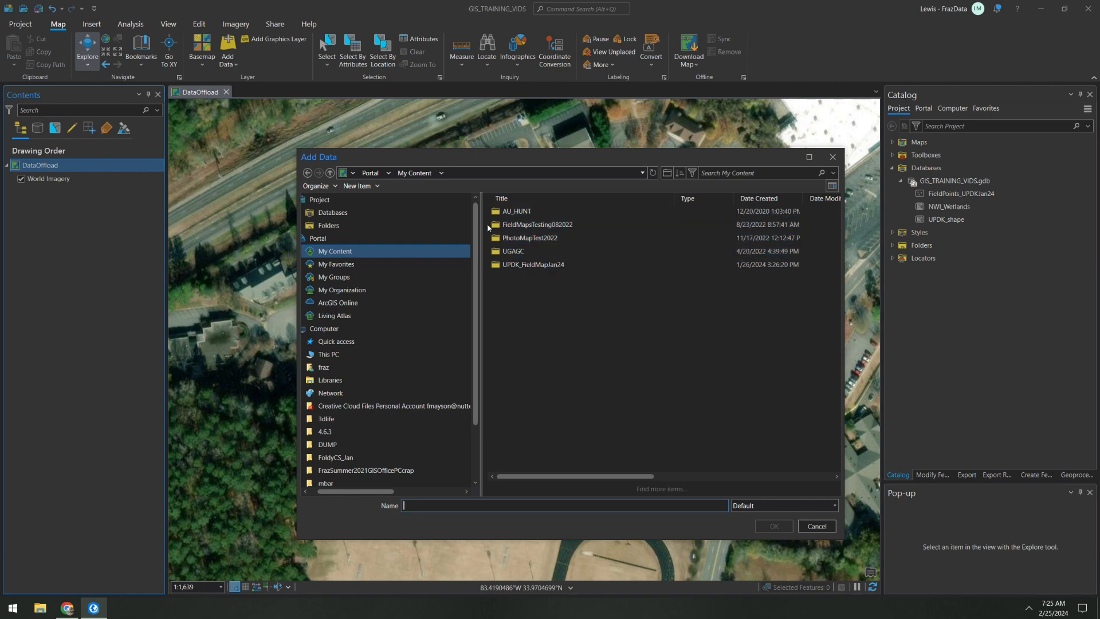
click(527, 211)
click(526, 224)
double_click(527, 224)
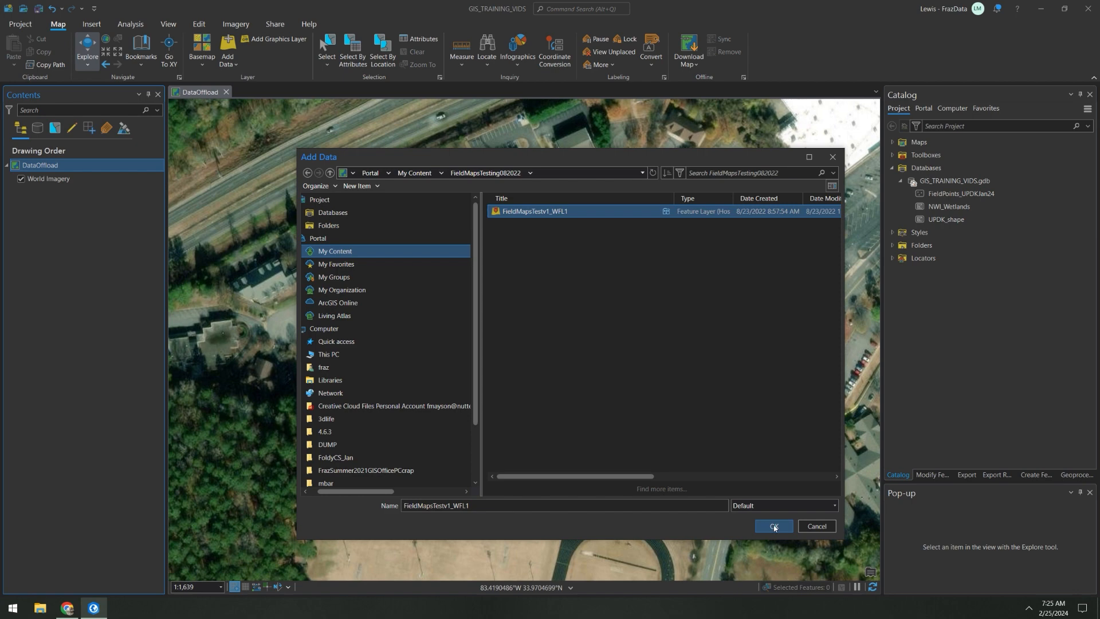
click(774, 526)
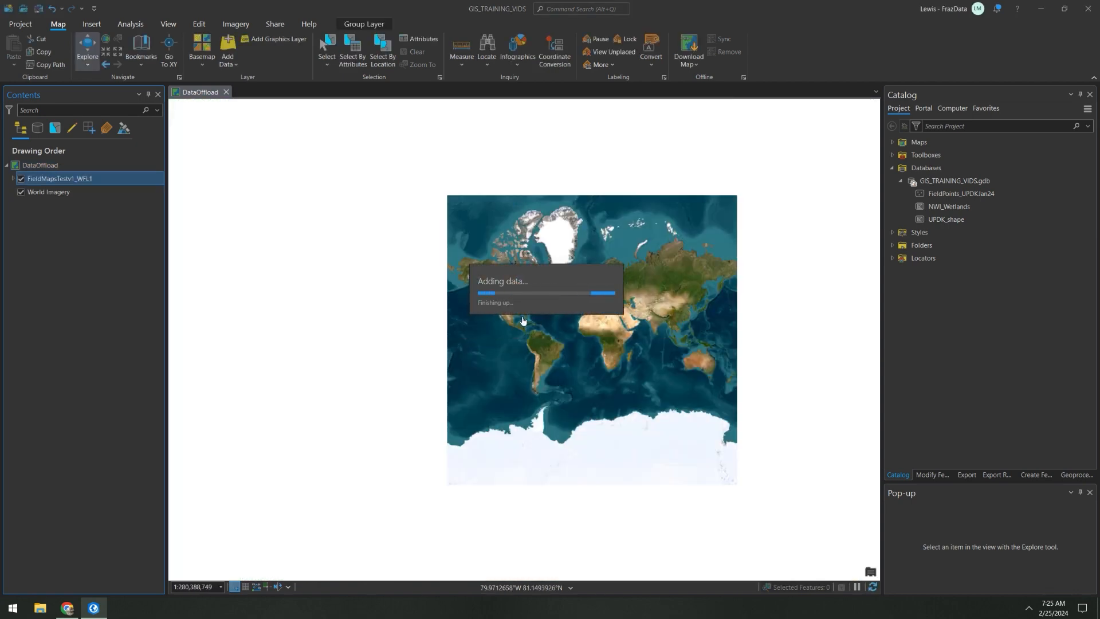
- Expand the FieldMapsTestv1_WFL1 group and check the data source properties of its CollectionPoints layer
scroll(554, 256, up, 10)
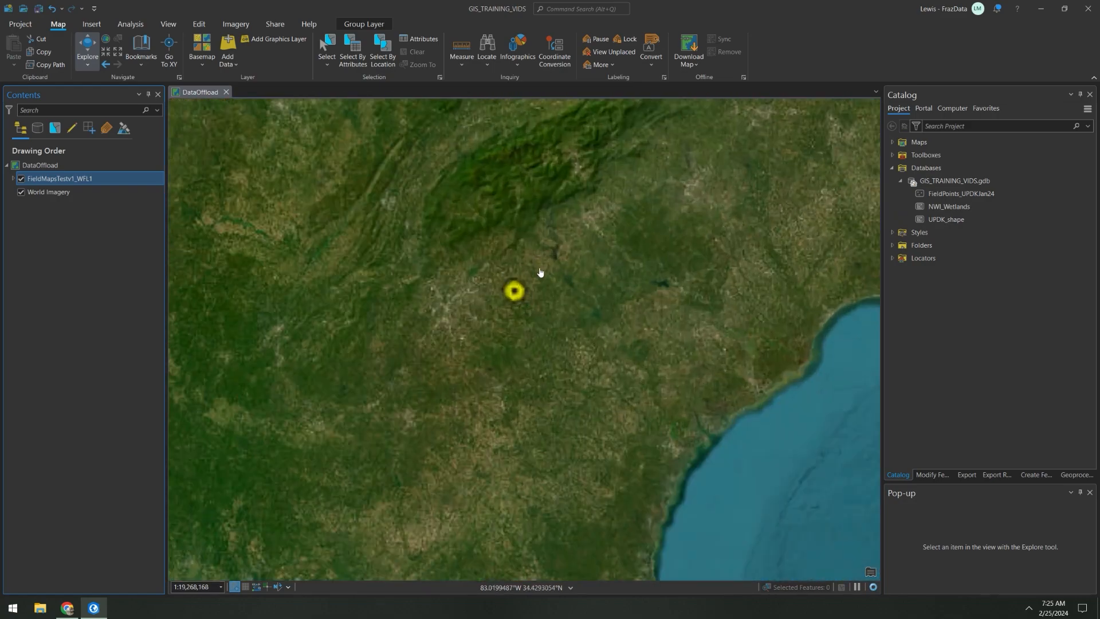
scroll(504, 254, up, 15)
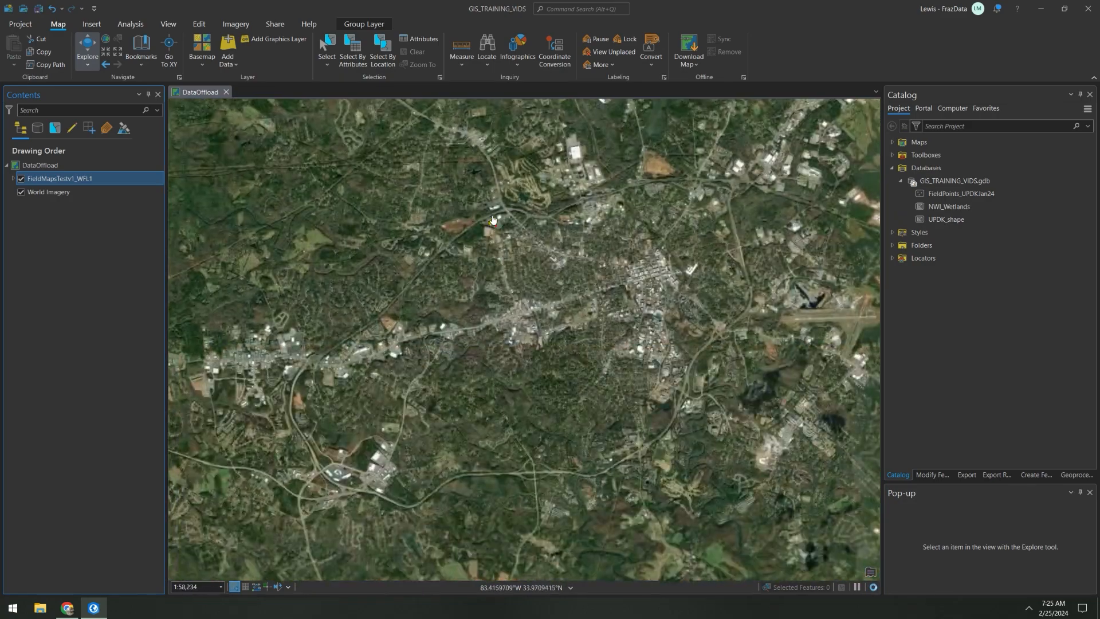
scroll(466, 303, down, 2)
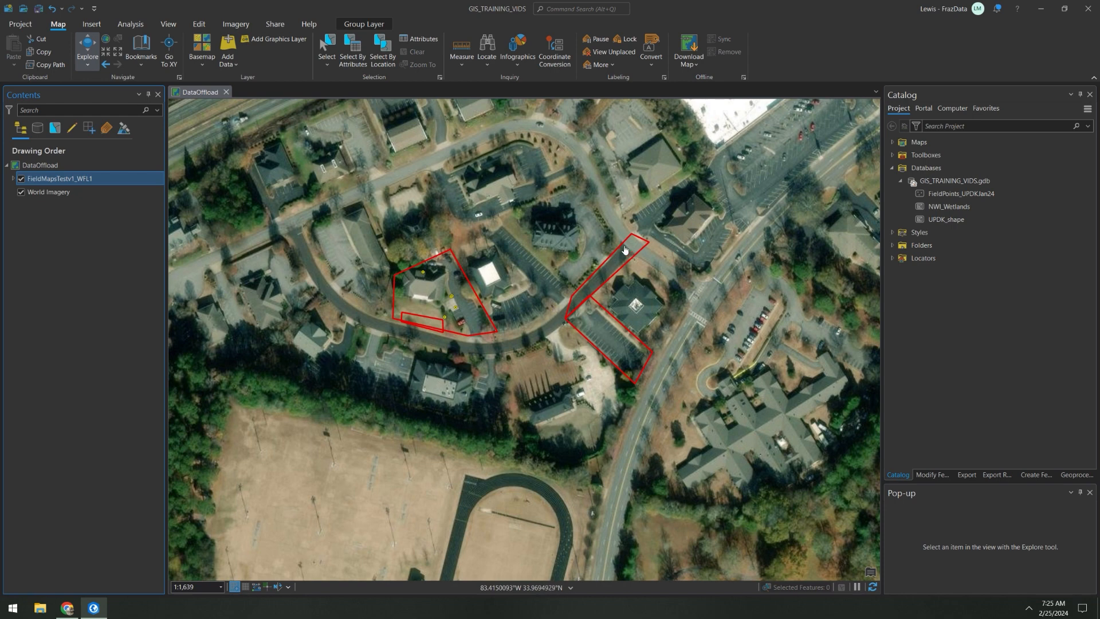
click(14, 179)
right_click(60, 179)
right_click(58, 191)
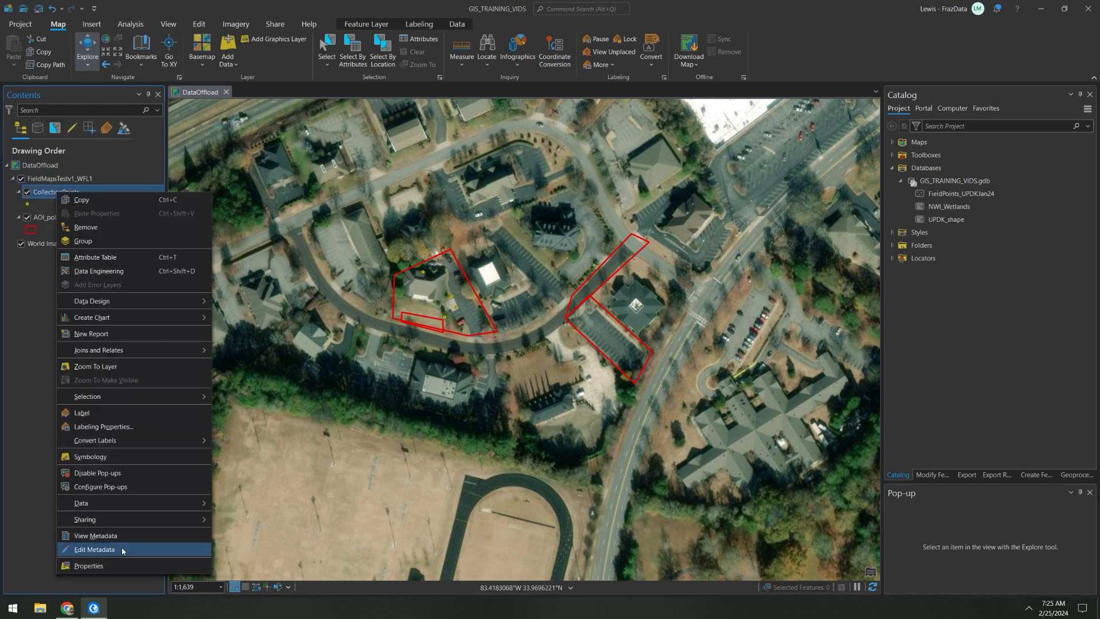
click(127, 566)
click(516, 246)
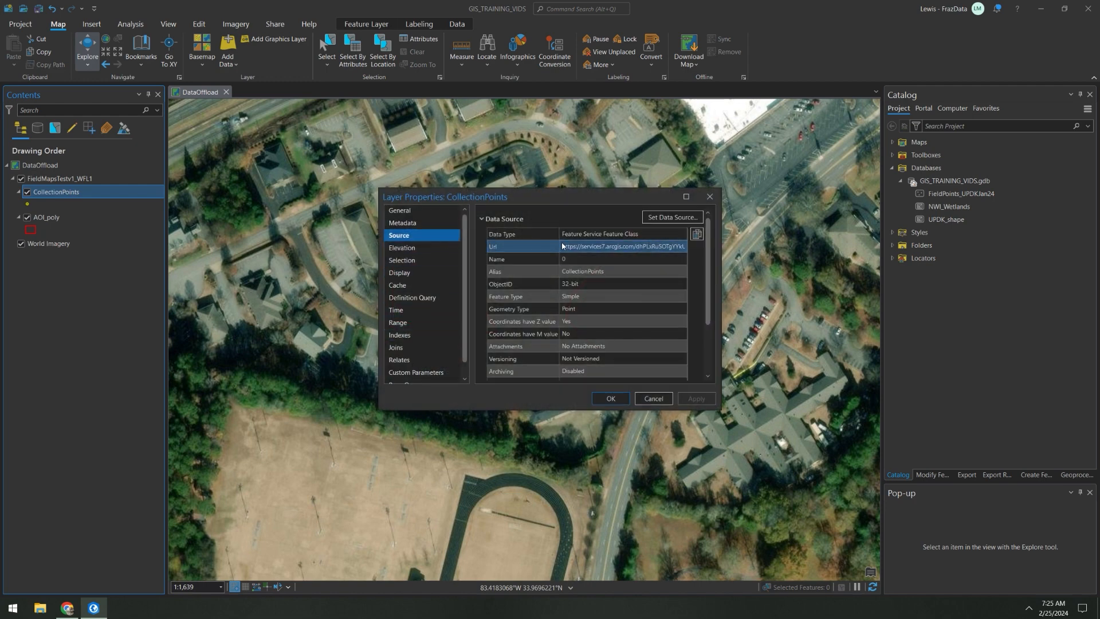
click(710, 198)
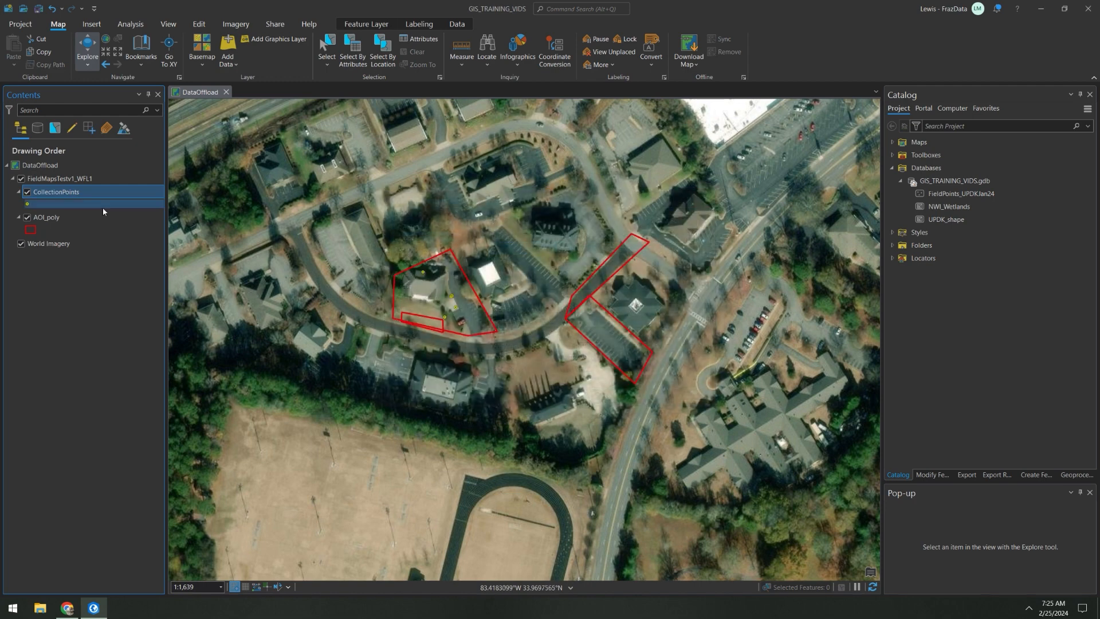
- Reopen the CollectionPoints layer properties and examine the full feature service URL of its source
click(91, 217)
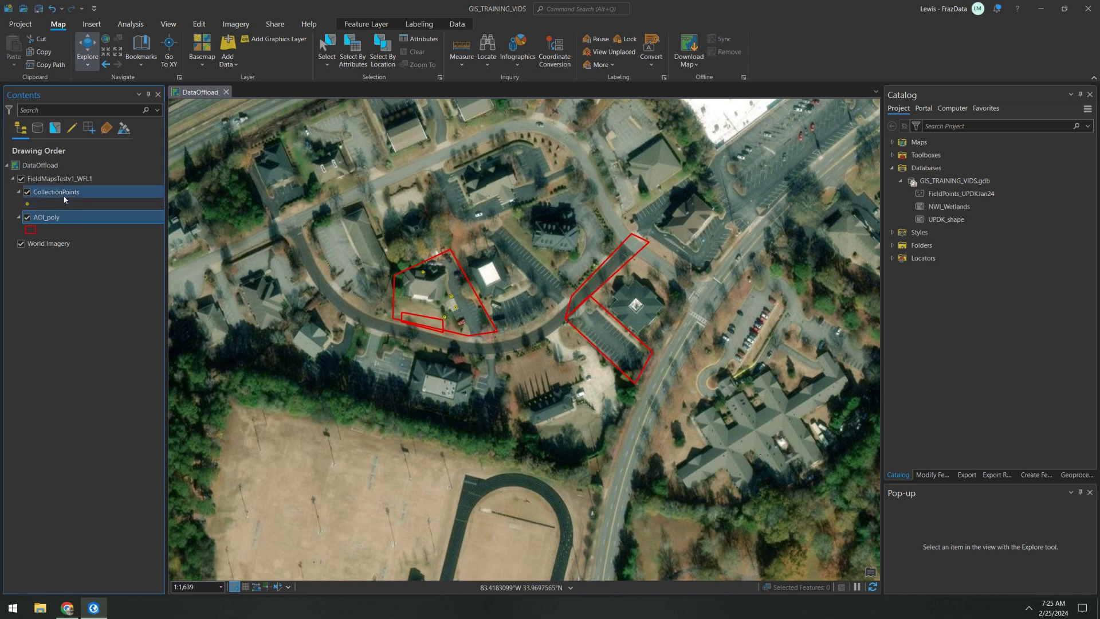
right_click(77, 194)
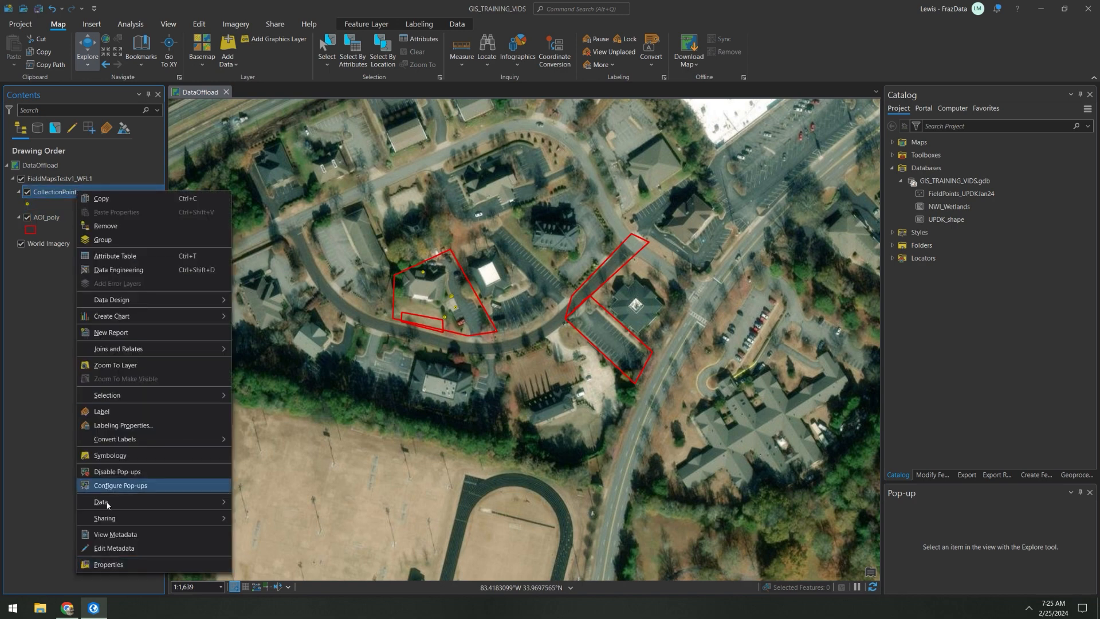
click(125, 567)
click(578, 248)
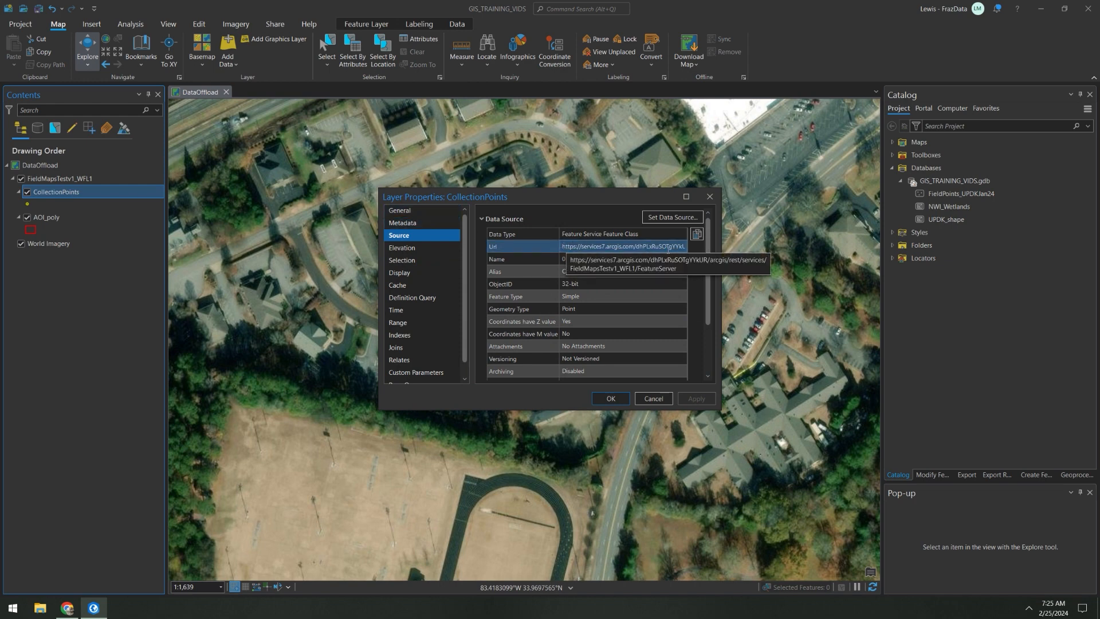
drag(564, 246, 664, 246)
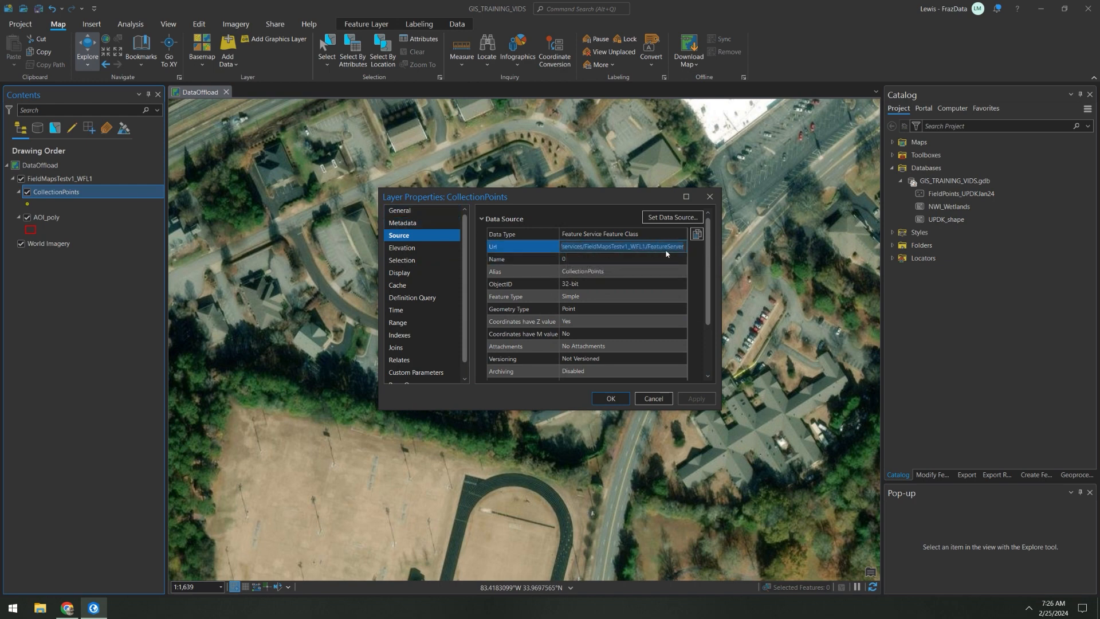
click(710, 197)
- Examine the project geodatabase GIS_TRAINING_VIDS.gdb and the GIS_TRAINING_VIDS project folder as local storage locations
click(46, 218)
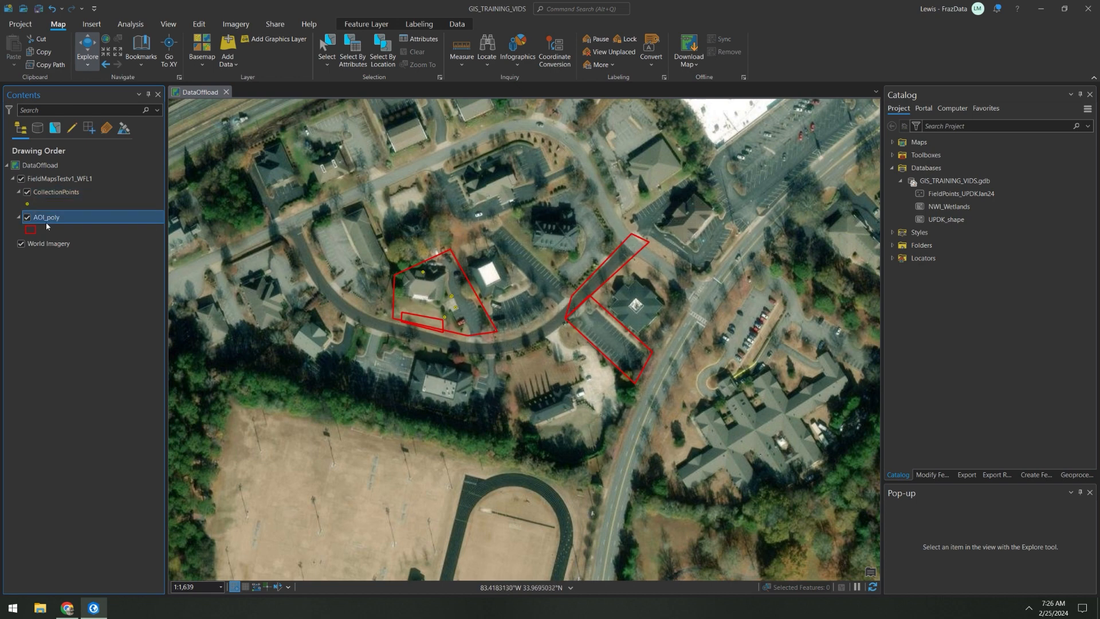
click(62, 192)
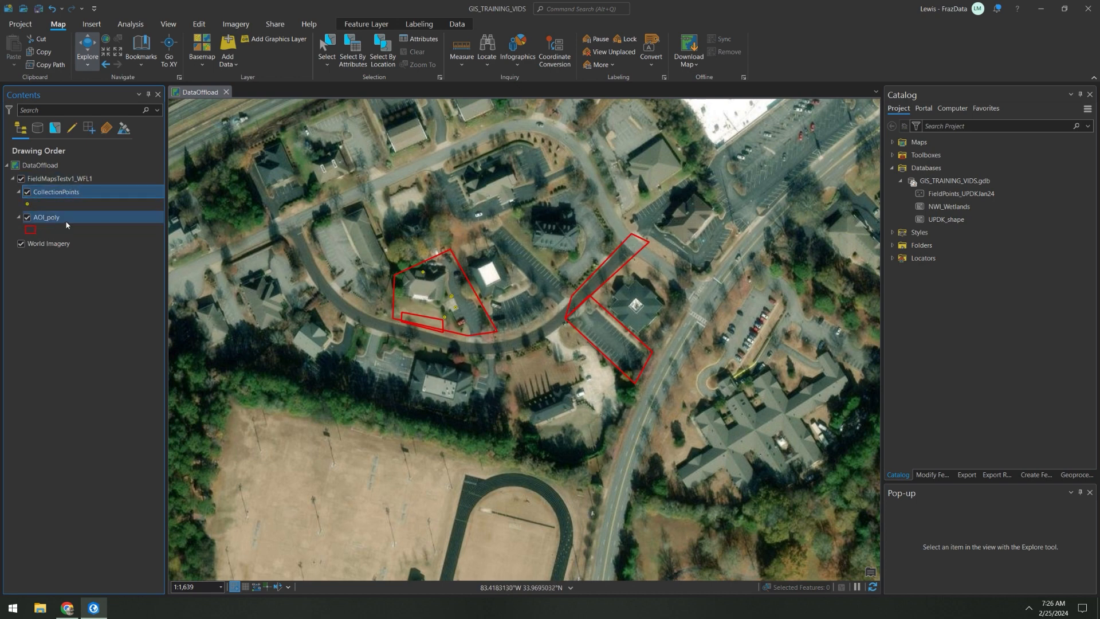
drag(547, 308, 517, 320)
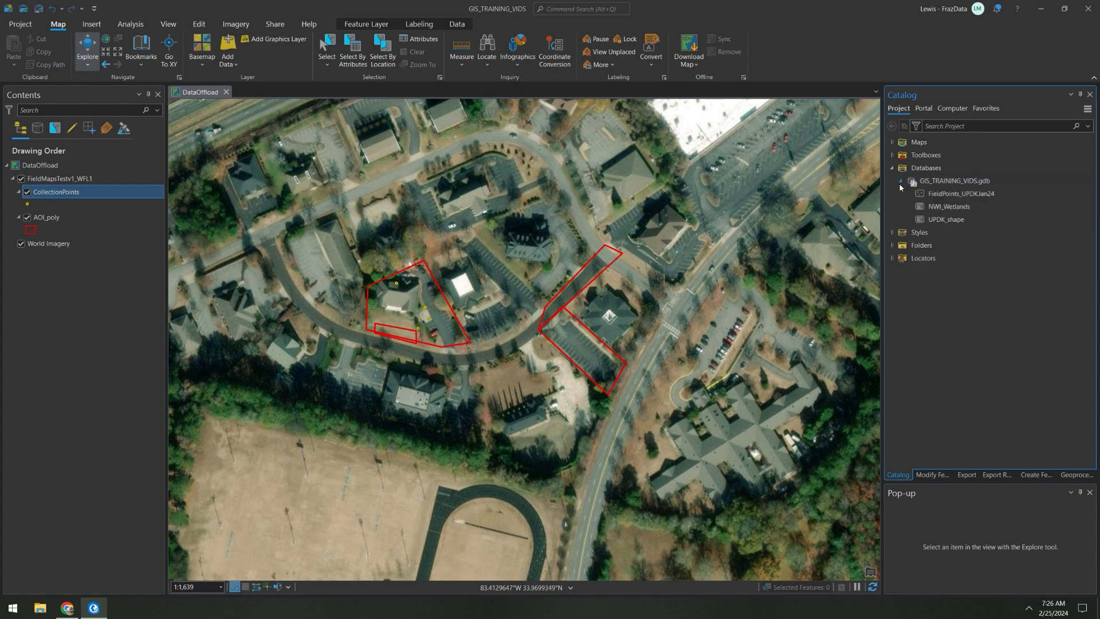
mouse_move(980, 194)
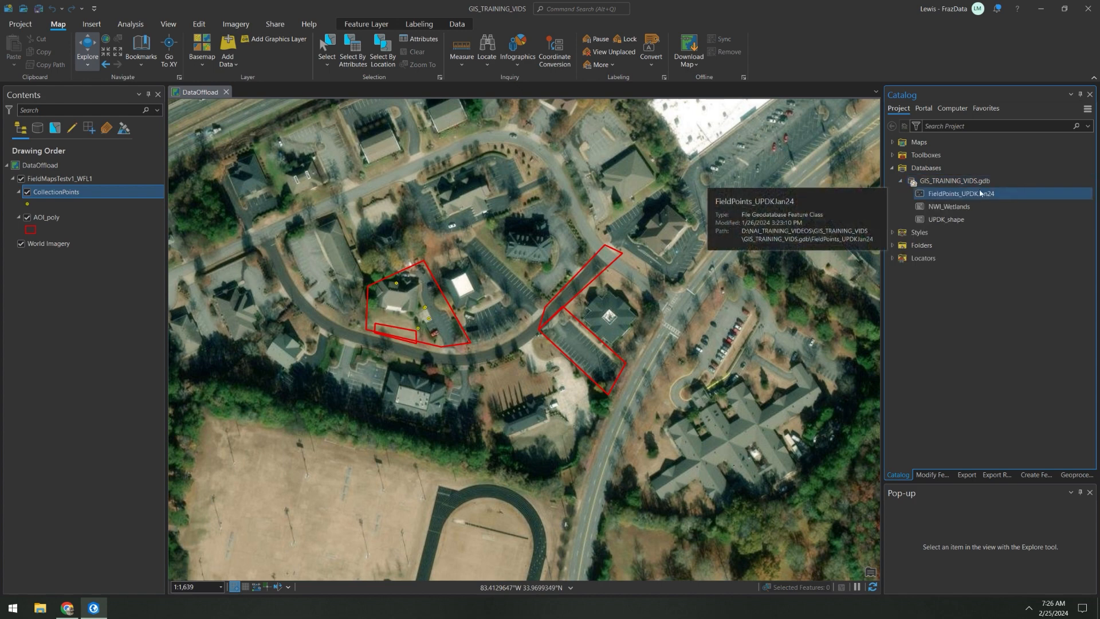
double_click(954, 245)
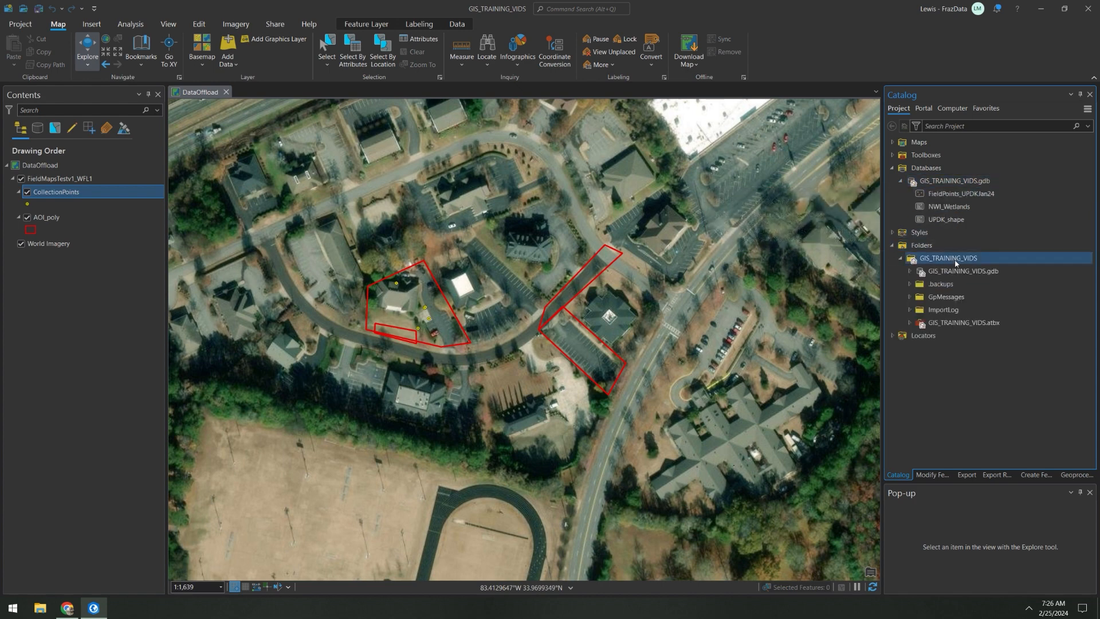
click(900, 258)
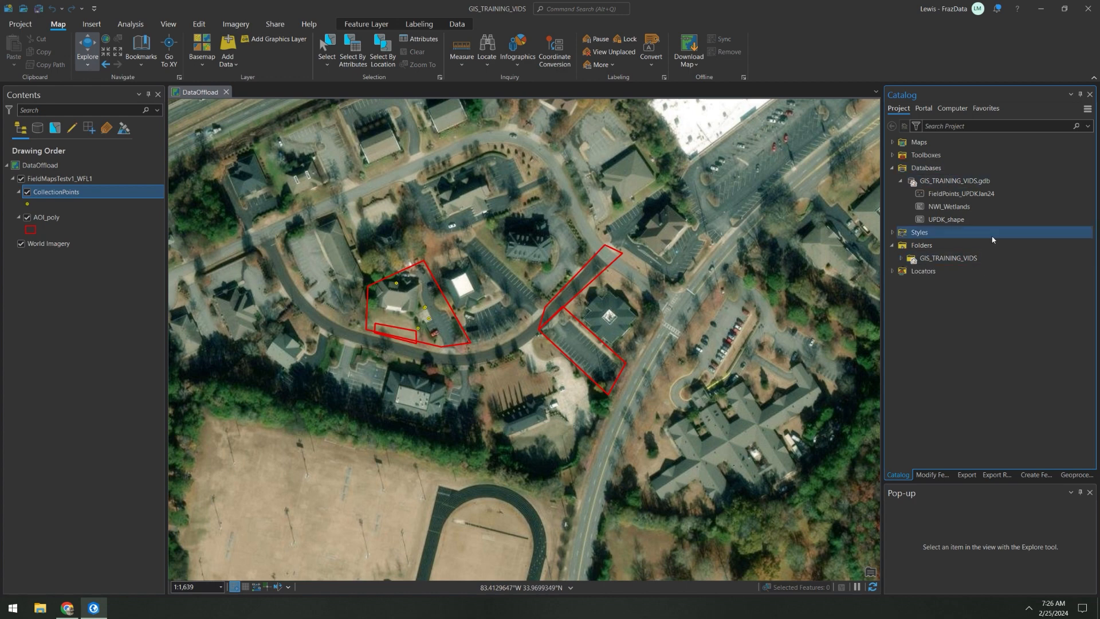
- Start a feature export of the hosted CollectionPoints layer and check its output path in GIS_TRAINING_VIDS.gdb
click(55, 228)
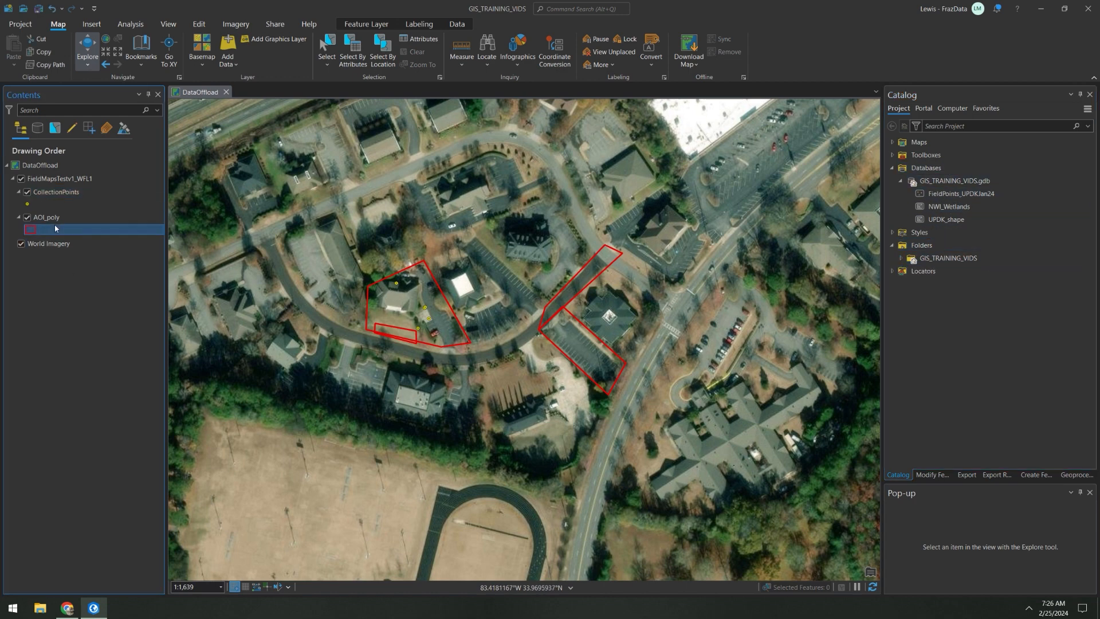
click(57, 192)
right_click(77, 194)
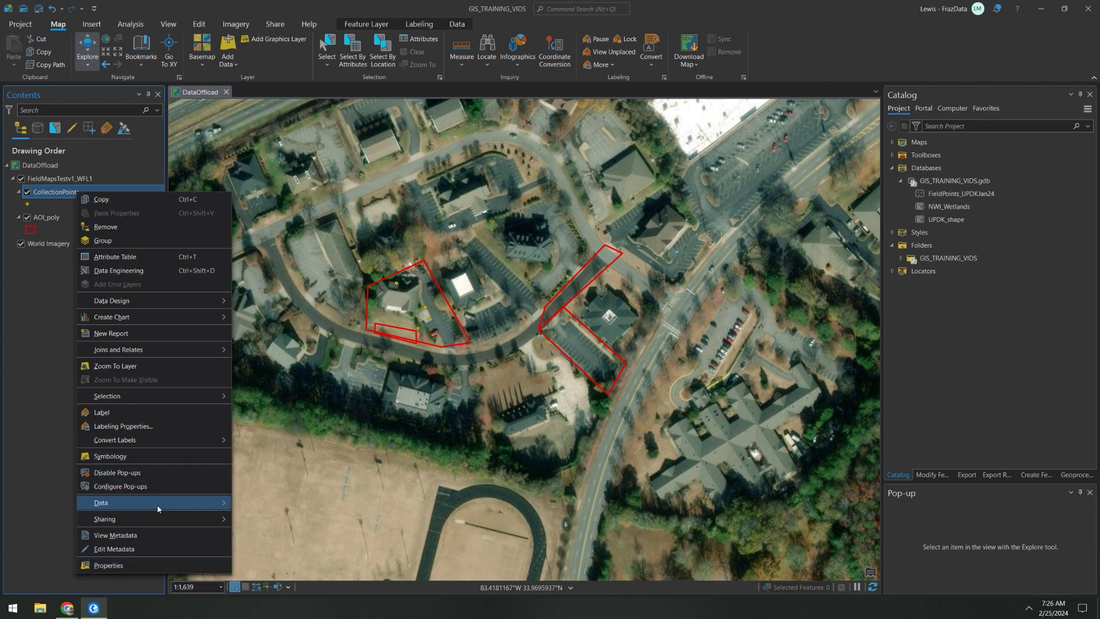
mouse_move(170, 510)
click(274, 504)
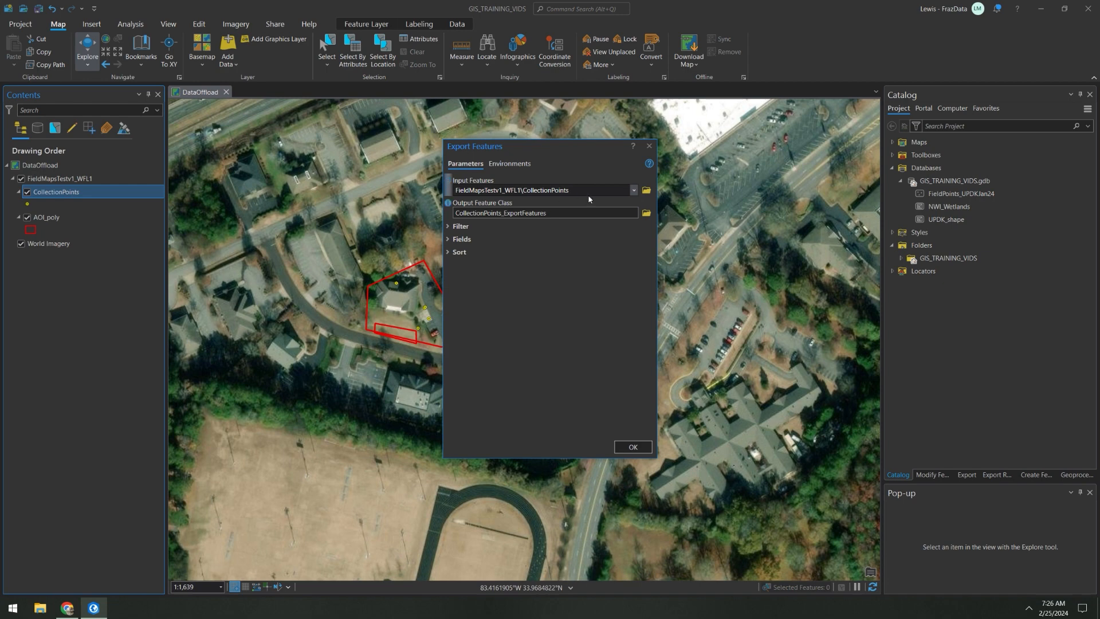
double_click(597, 217)
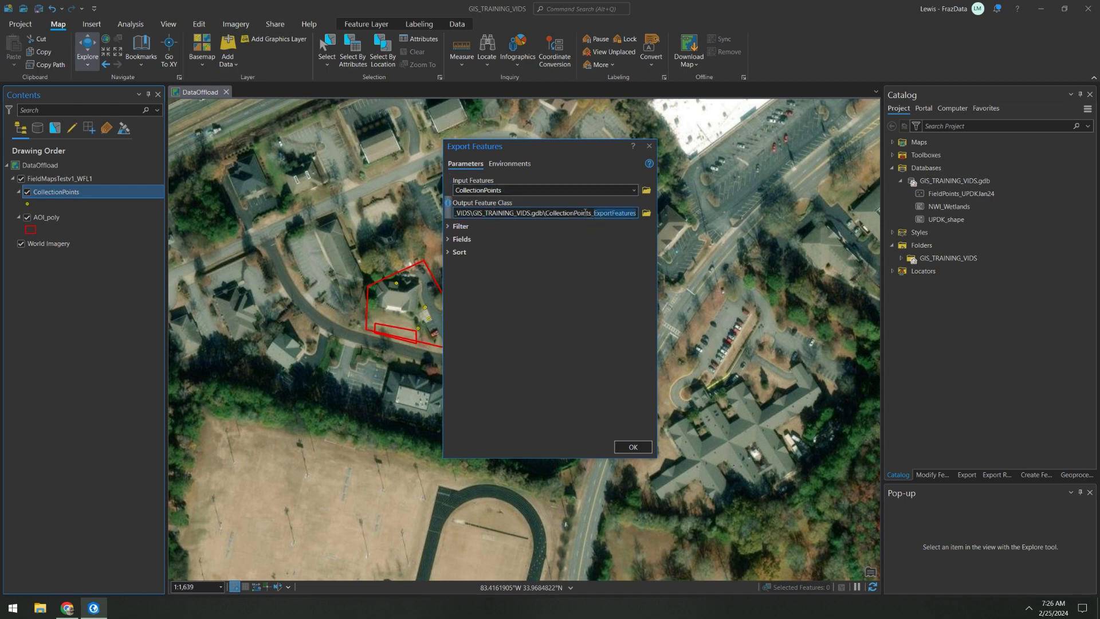
click(585, 213)
triple_click(520, 215)
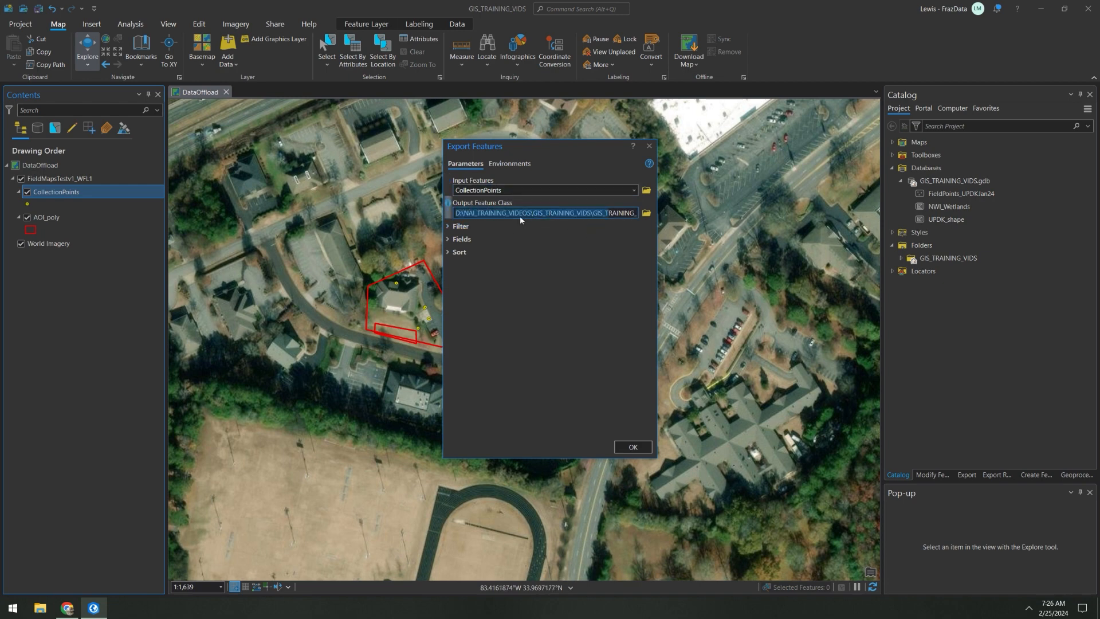
click(520, 213)
triple_click(523, 213)
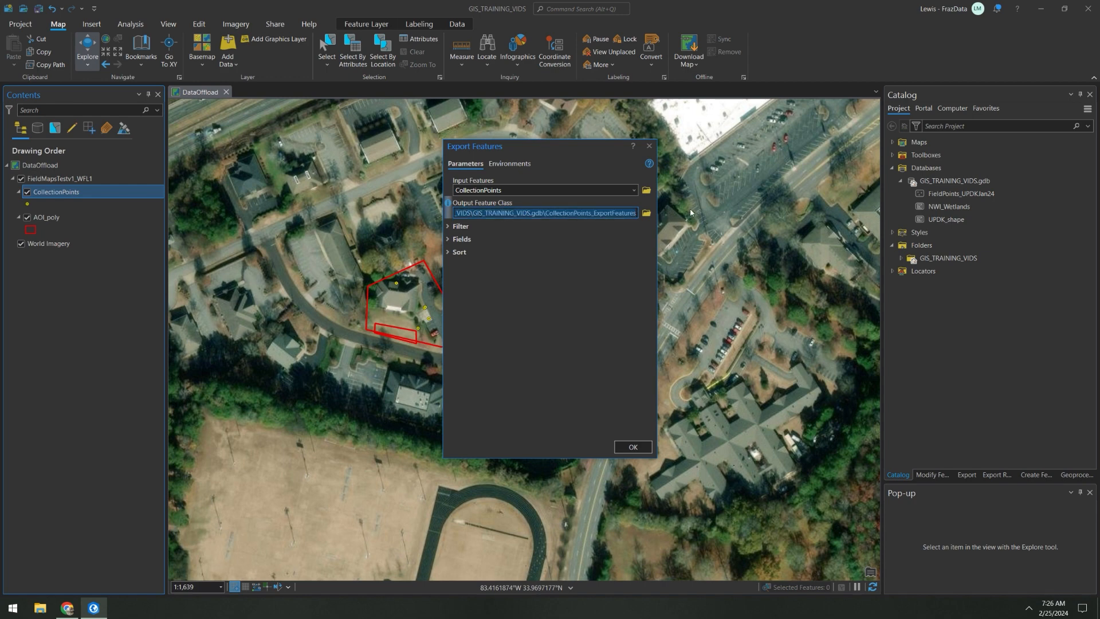
- Name the output feature class CollectionPoints_022524 and run the export into the project geodatabase
click(605, 214)
click(574, 213)
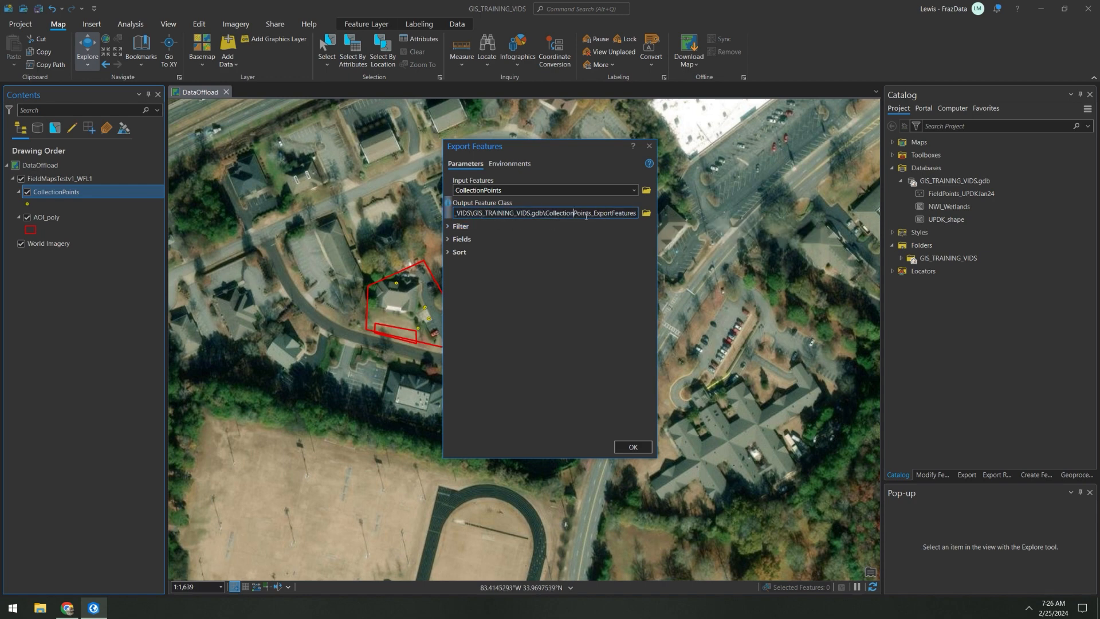
double_click(595, 213)
text(02)
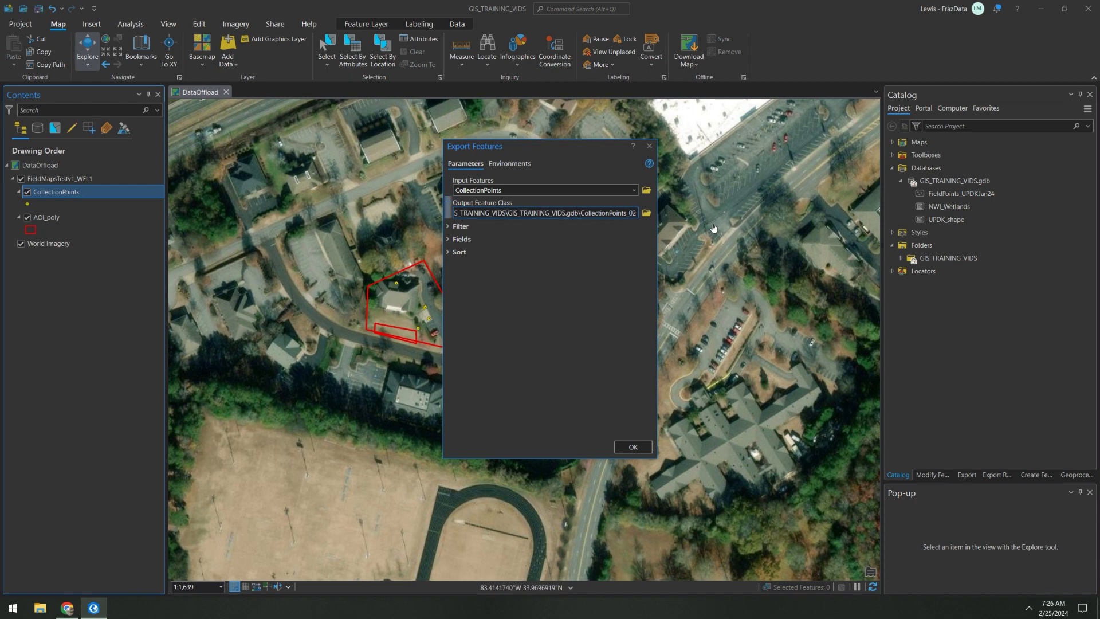
text(2)
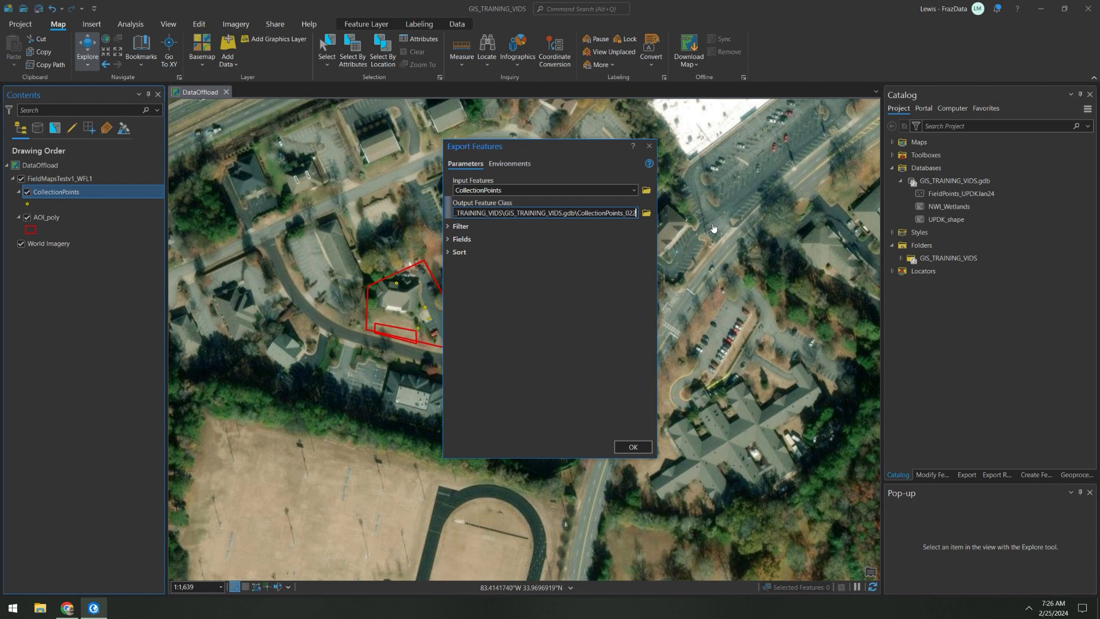
text(5)
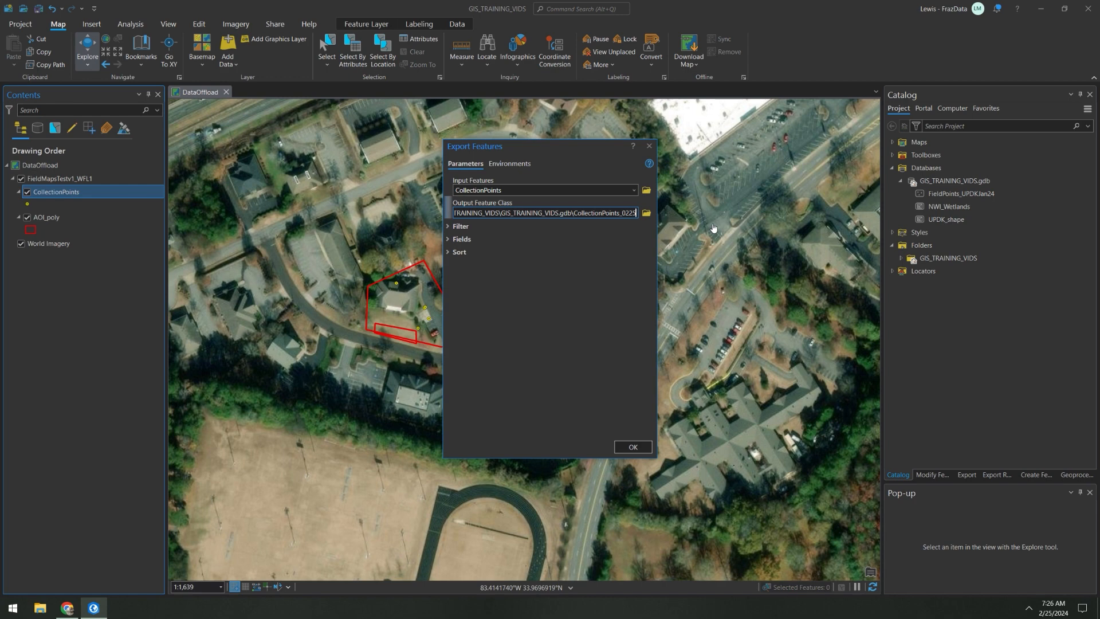
text(24)
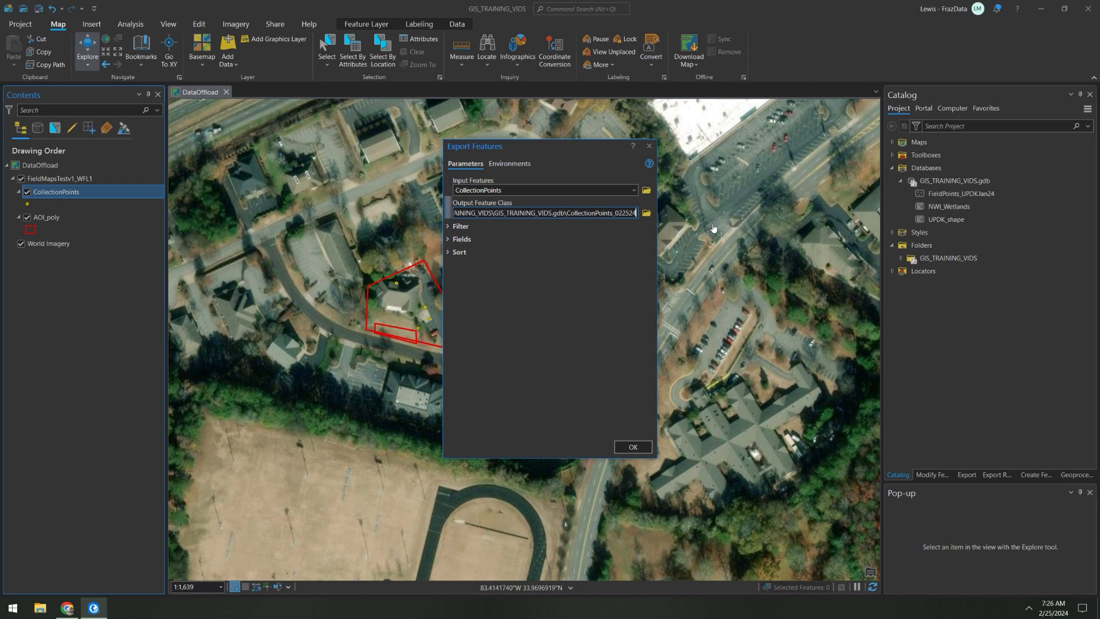
click(632, 447)
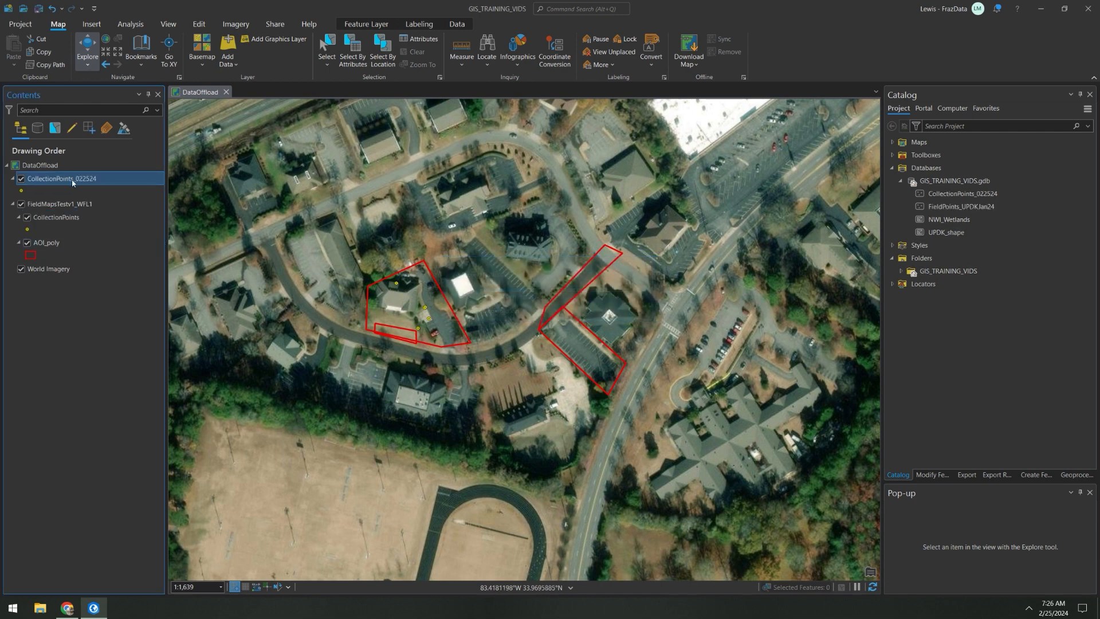
click(962, 181)
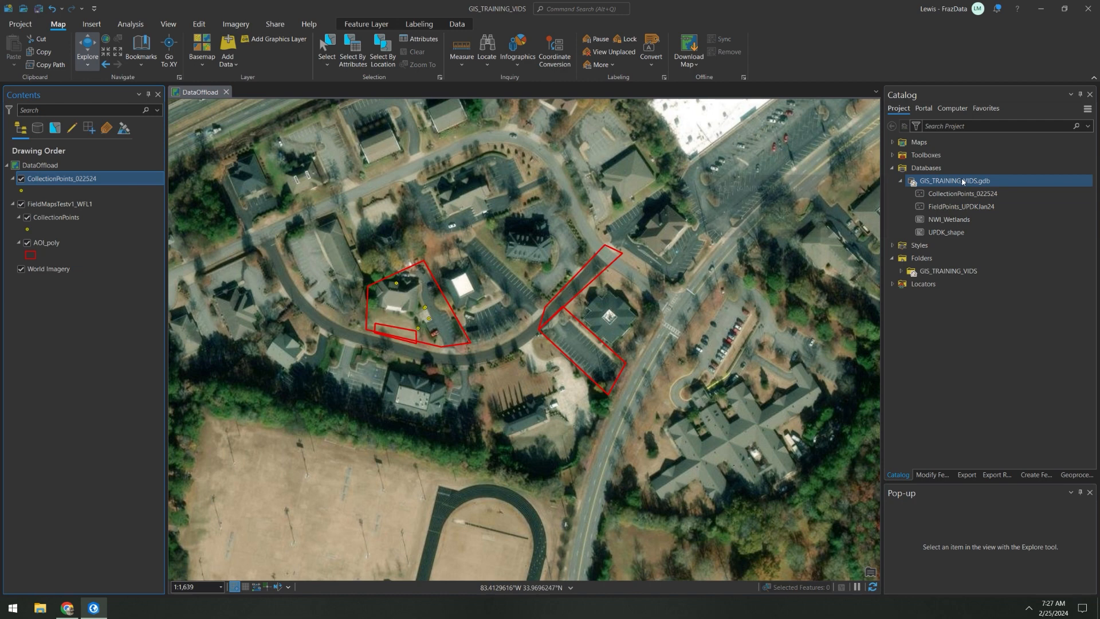
- Remove the hosted CollectionPoints layer from the FieldMapsTestv1_WFL1 group in the map
click(57, 220)
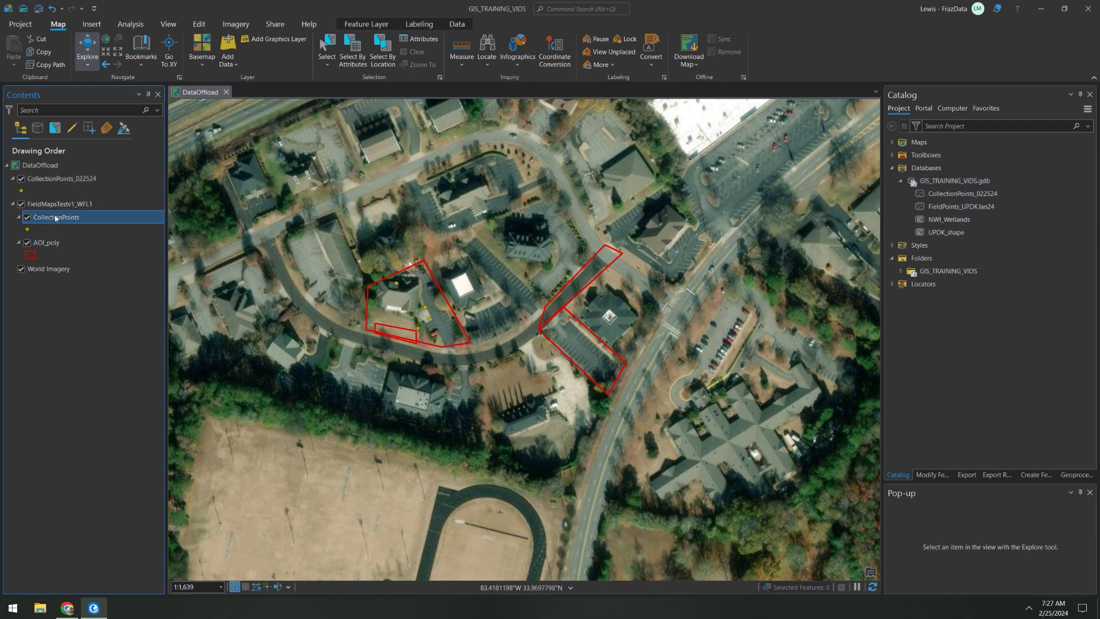
right_click(59, 218)
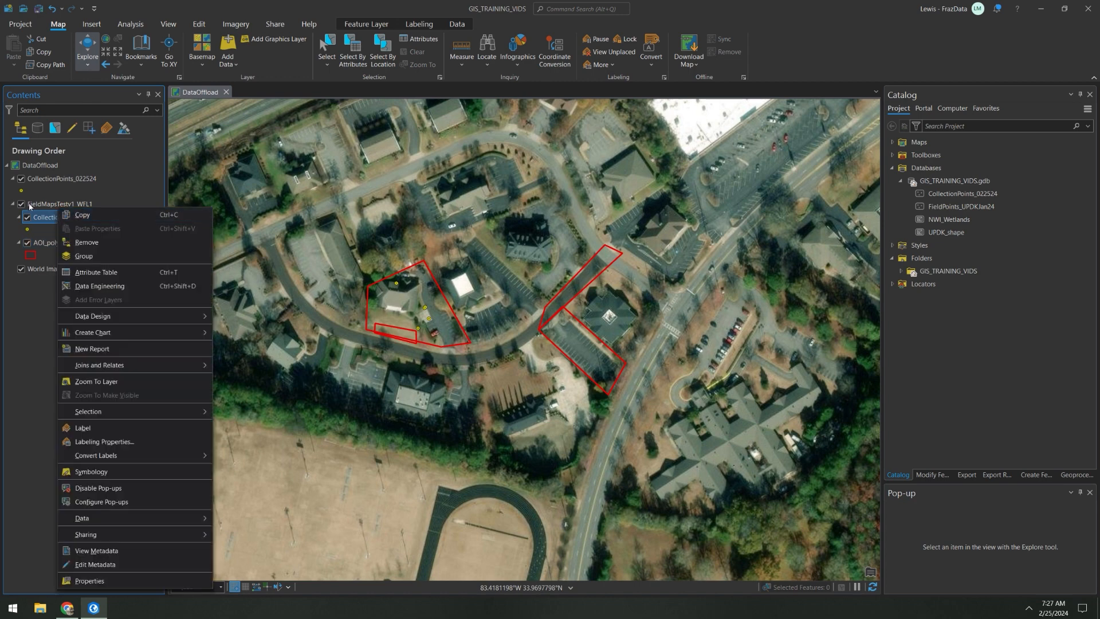
click(92, 243)
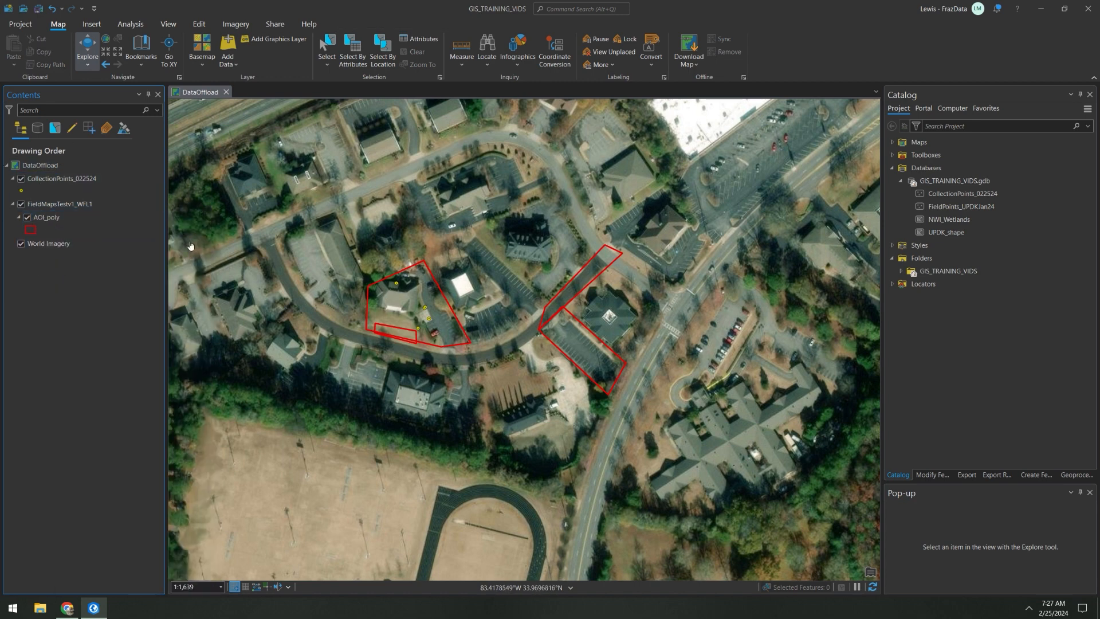
- Export the hosted AOI_poly layer's features to GIS_TRAINING_VIDS.gdb as AOI_poly_022524
click(64, 218)
right_click(49, 215)
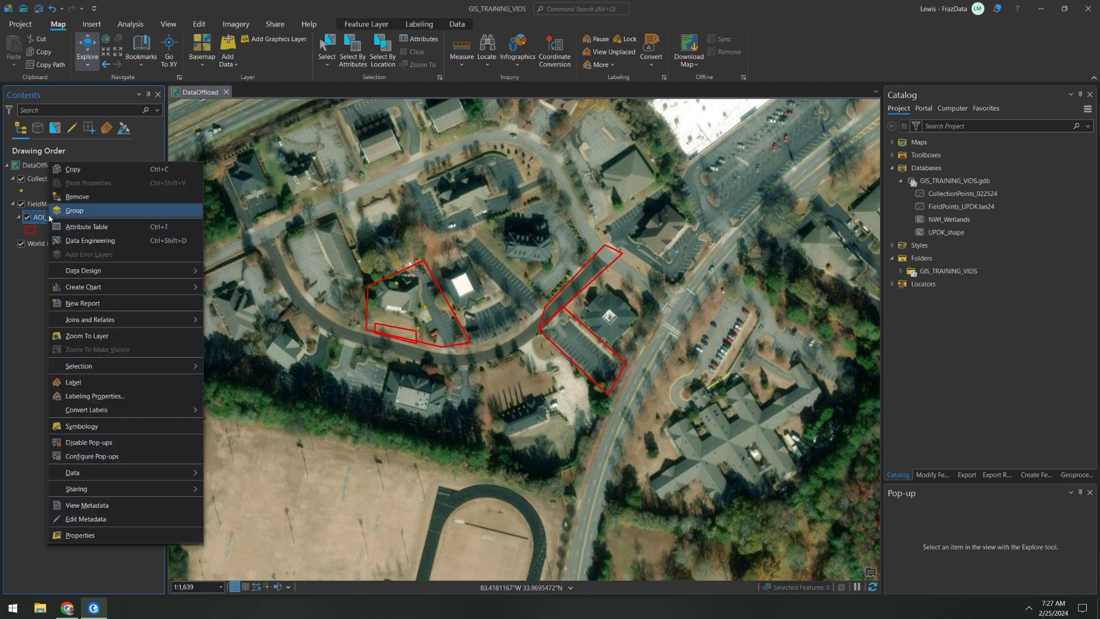
mouse_move(149, 475)
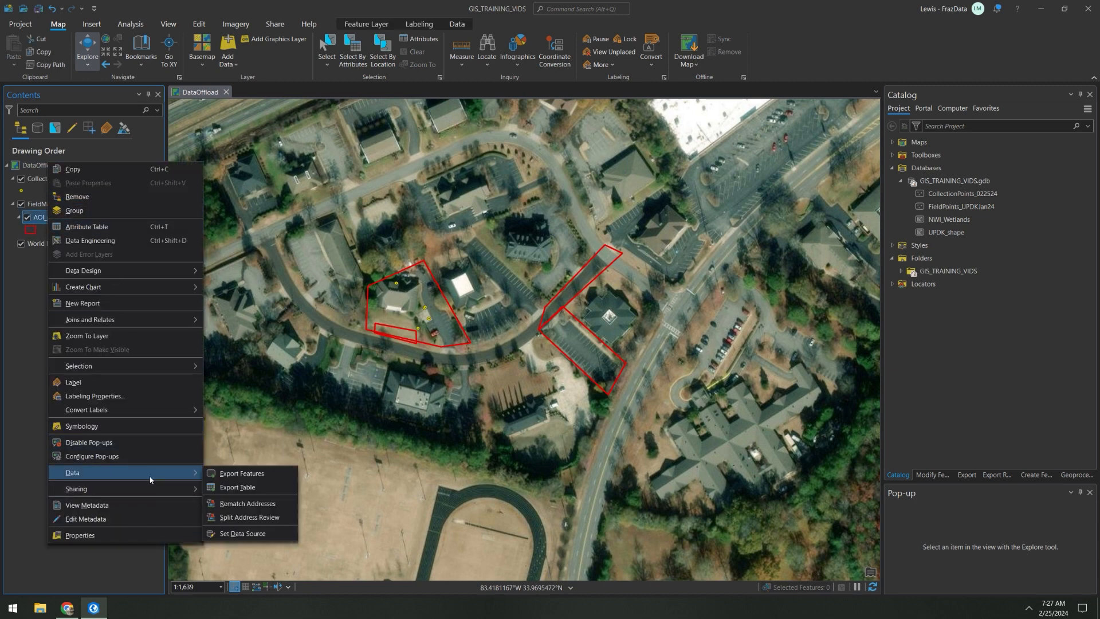
click(255, 474)
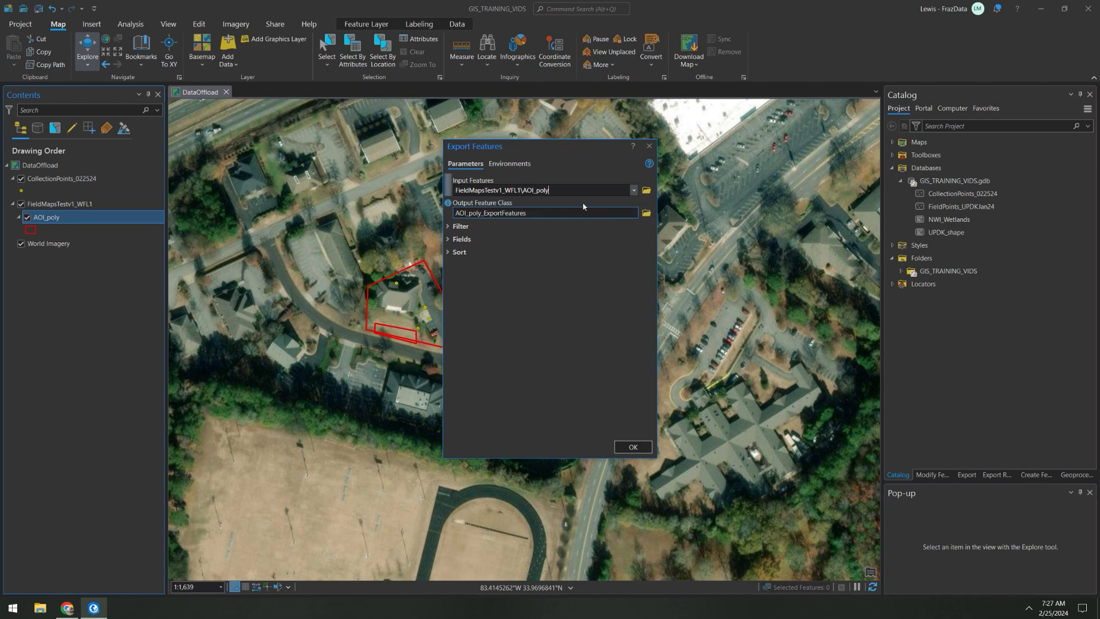
click(630, 215)
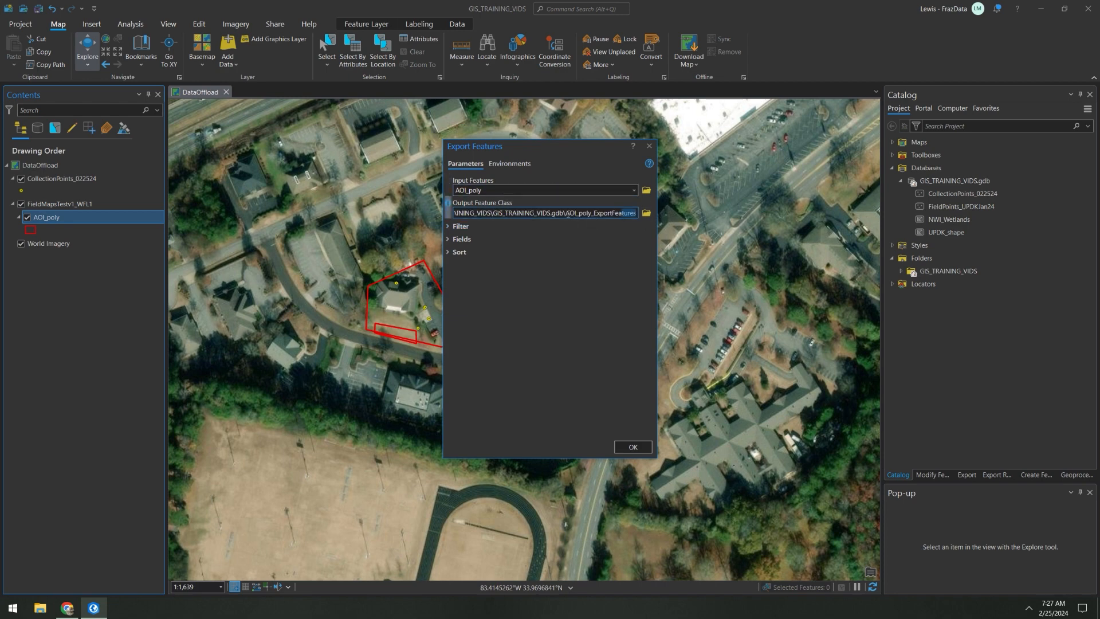
drag(606, 212, 595, 213)
text(022)
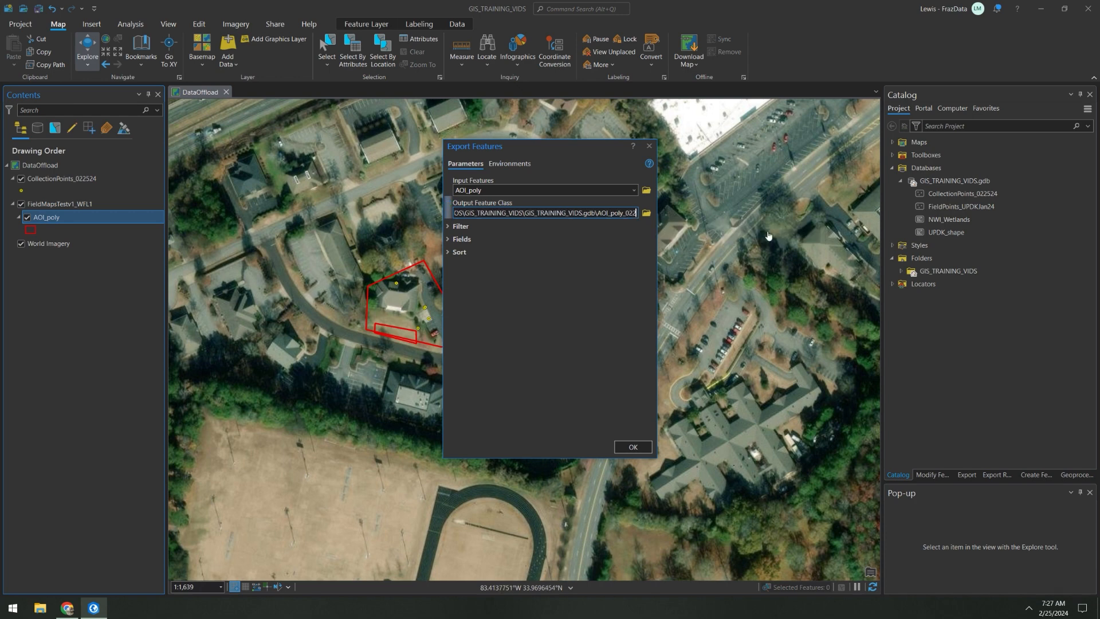
text(524)
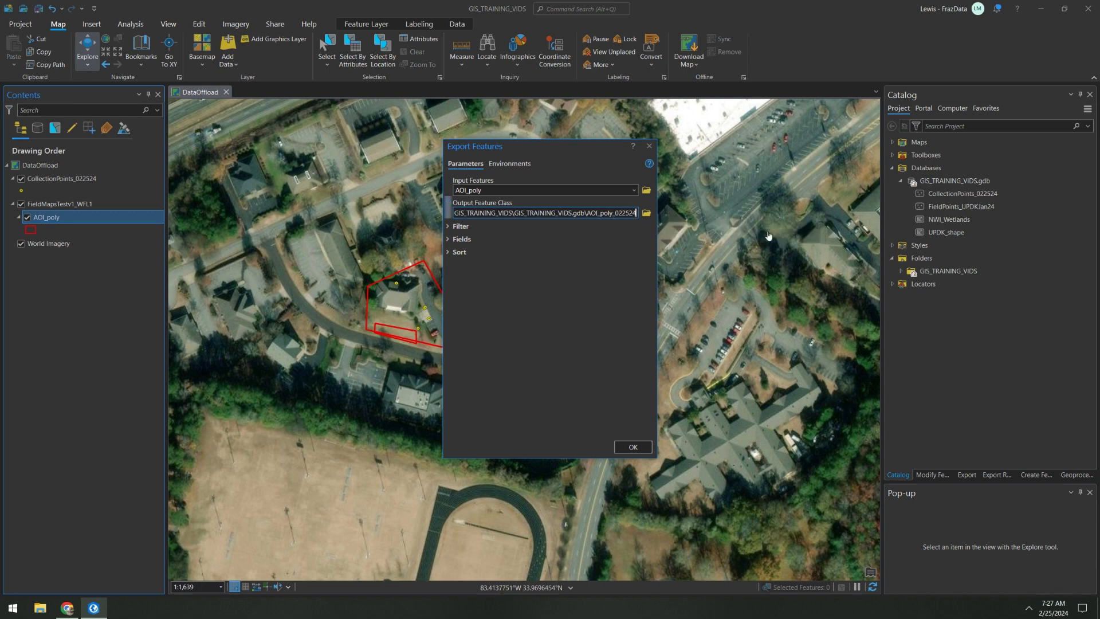
click(632, 447)
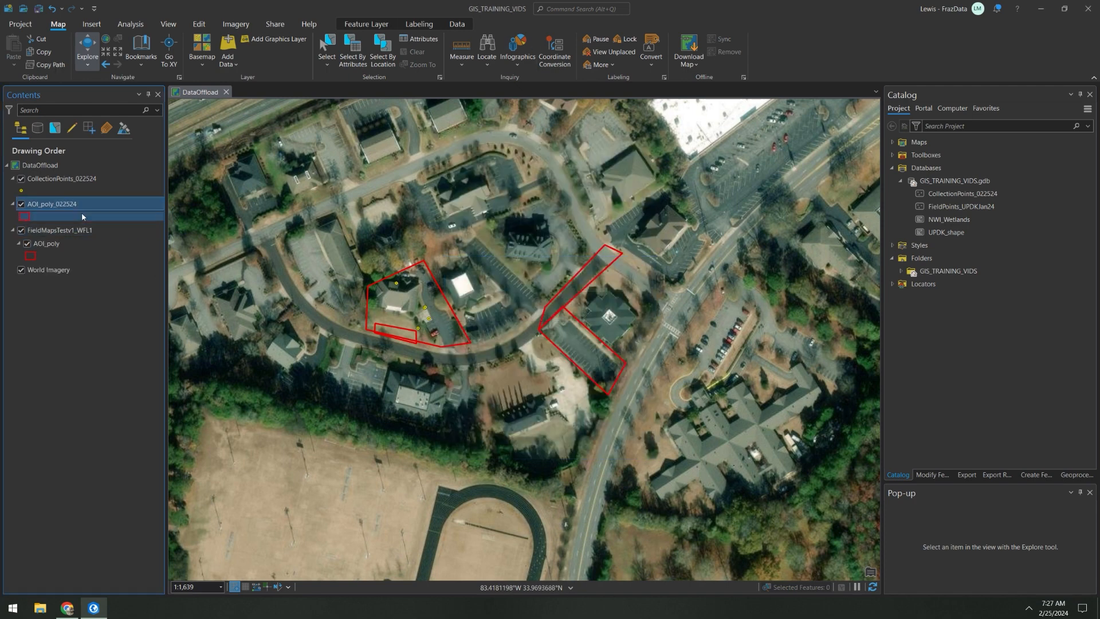
- Remove the FieldMapsTestv1_WFL1 group layer with its remaining AOI_poly layer from the map
right_click(53, 232)
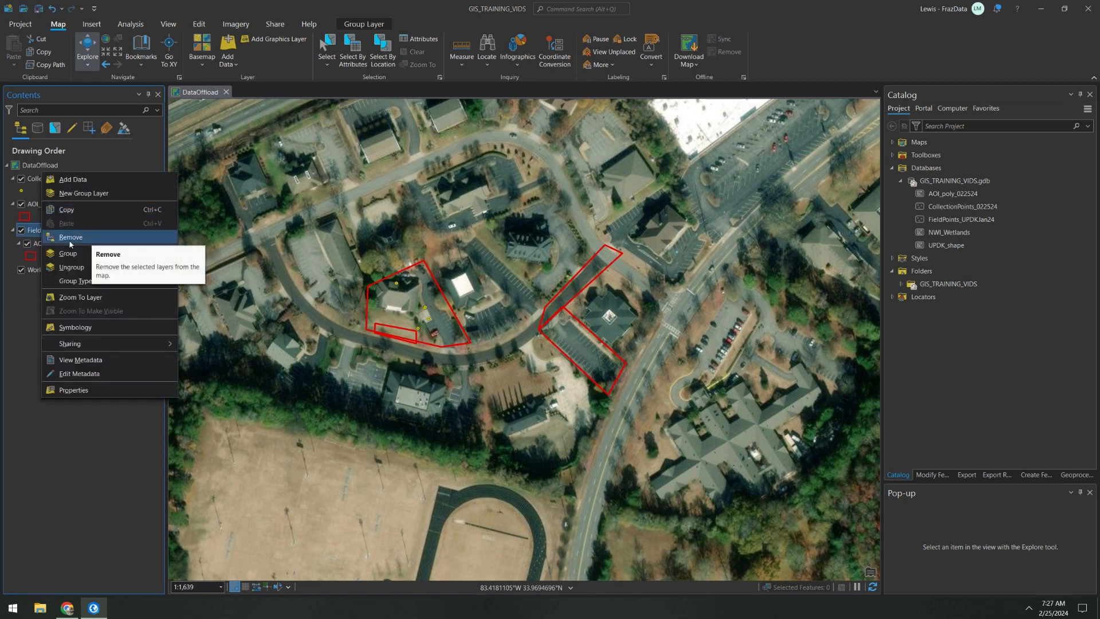
click(23, 305)
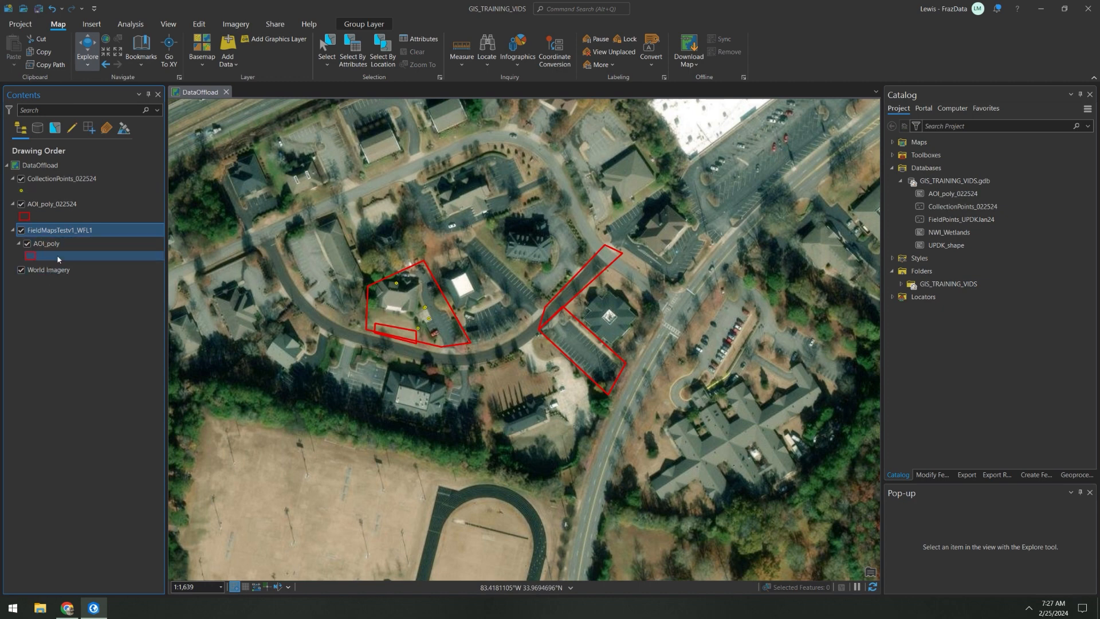
click(46, 245)
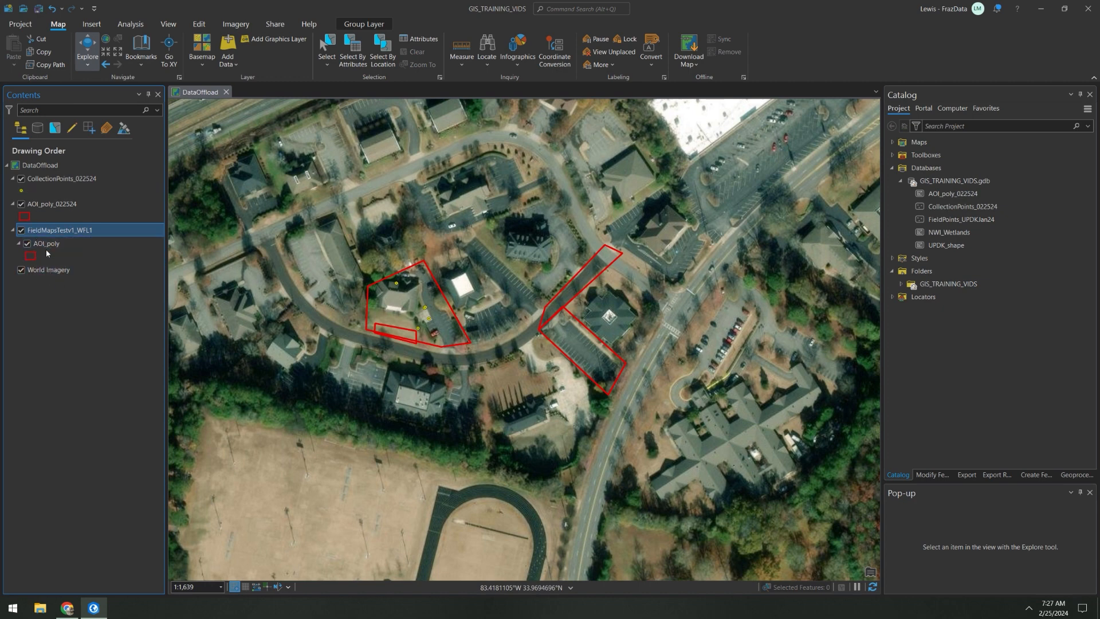
click(50, 232)
right_click(72, 234)
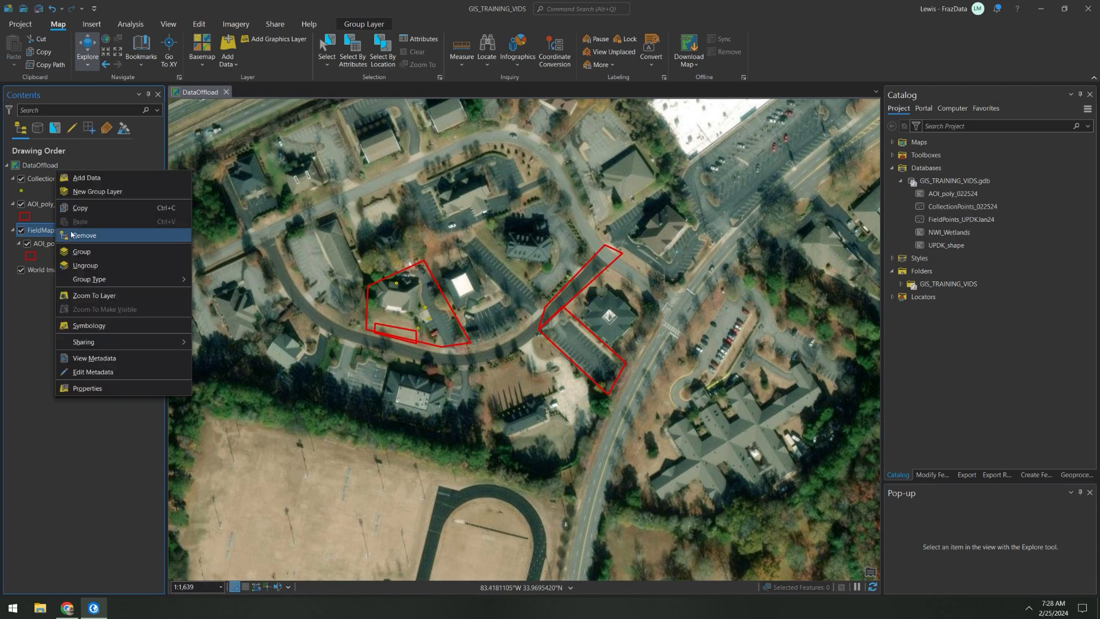
click(91, 234)
- Examine the exported points and polygons on the map and collapse the project's Folders listing to focus on the geodatabase contents
drag(427, 295, 387, 301)
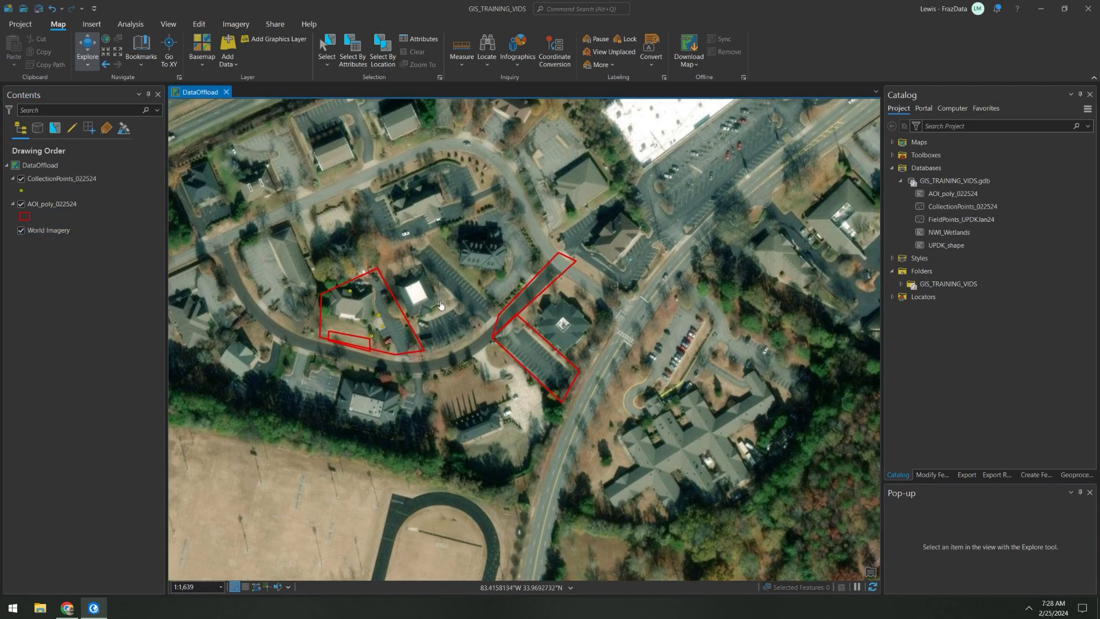
scroll(488, 321, down, 3)
scroll(534, 336, up, 3)
scroll(464, 317, up, 2)
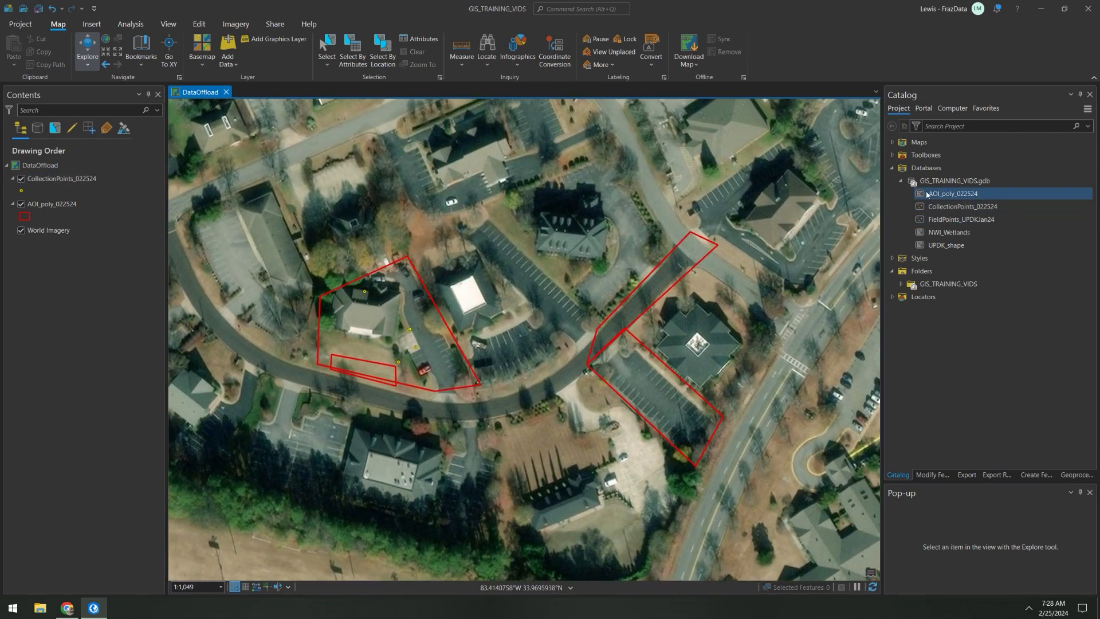
click(892, 272)
click(922, 273)
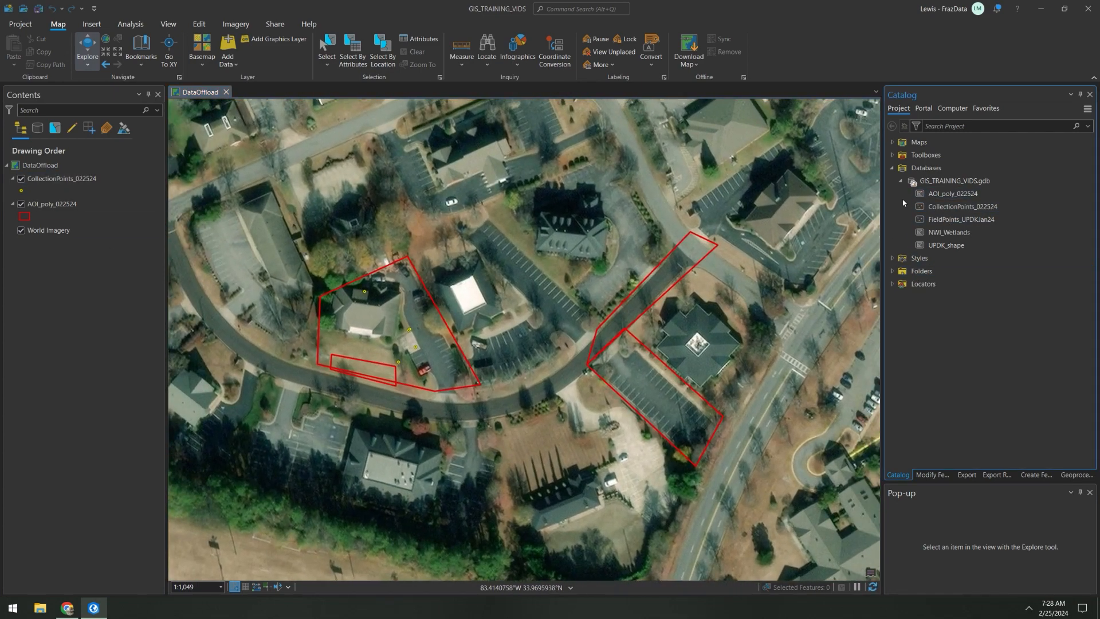
click(927, 168)
click(108, 283)
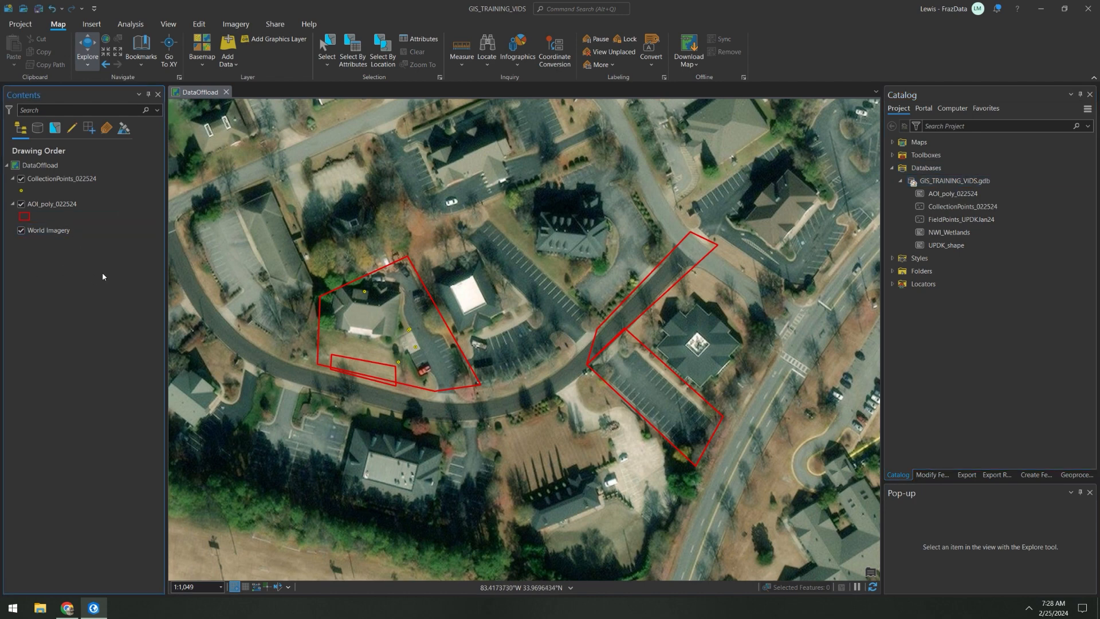